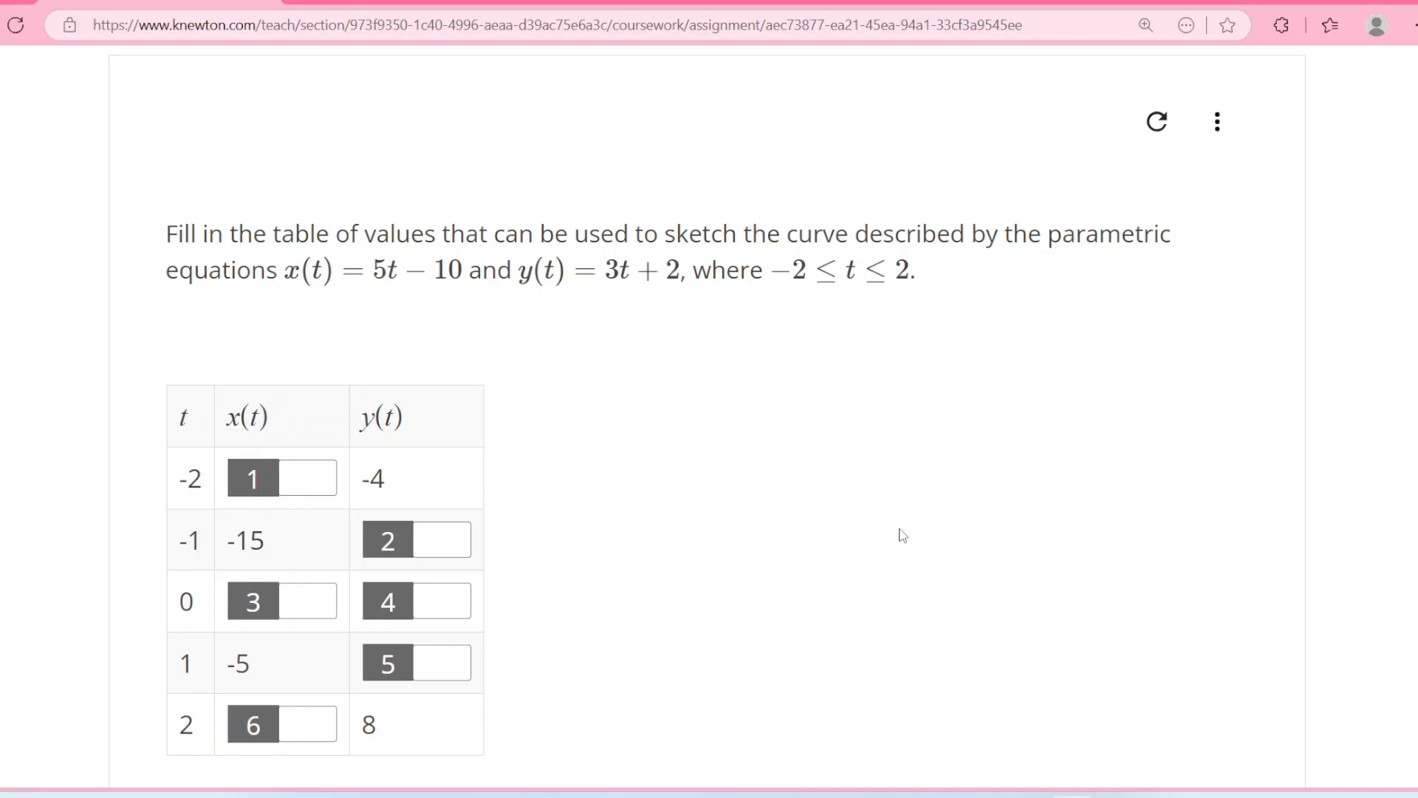
Review the parametric equations in the exercise, then switch to the Desmos graphing calculator and graph (5t − 10, 3t + 2).
scroll(902, 535, "down", 3)
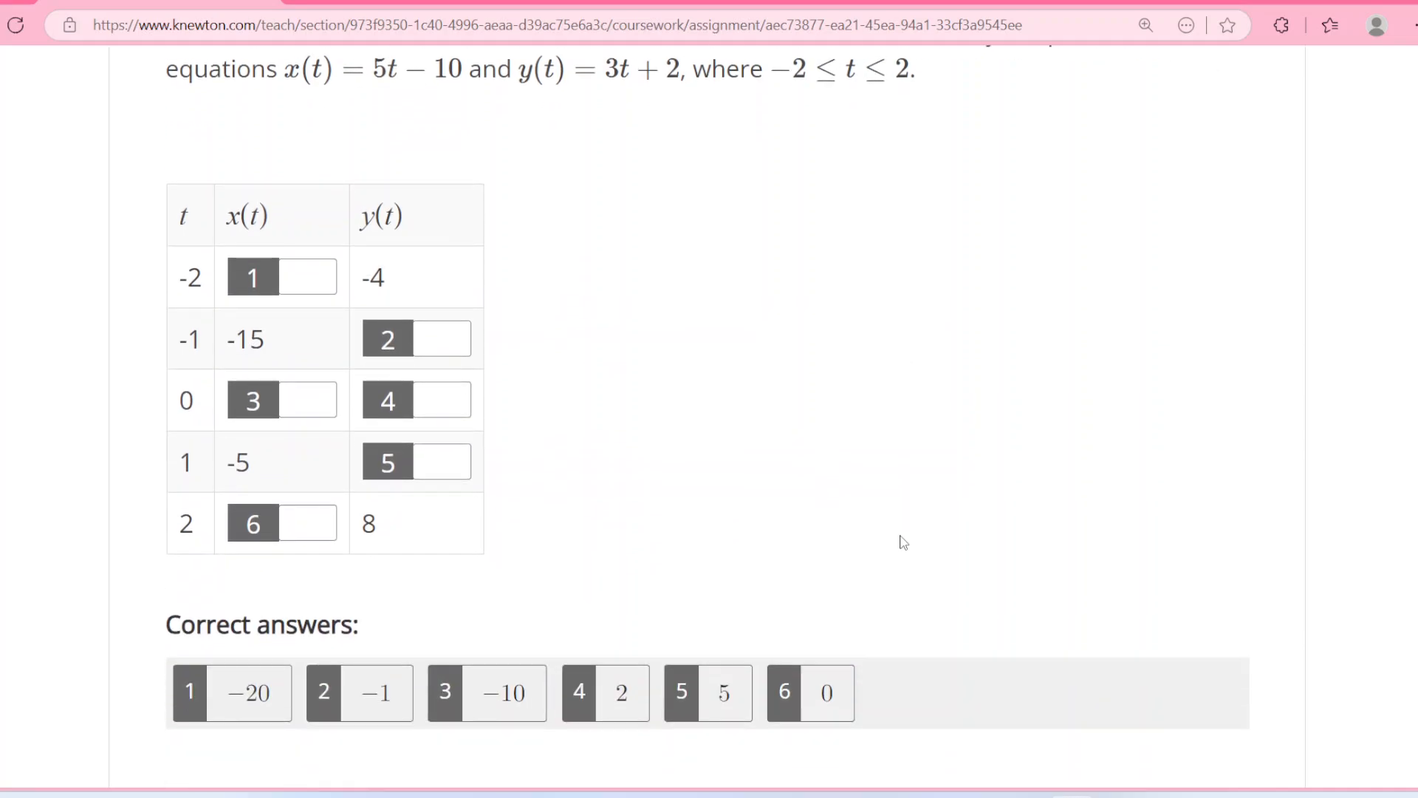
scroll(902, 542, "up", 3)
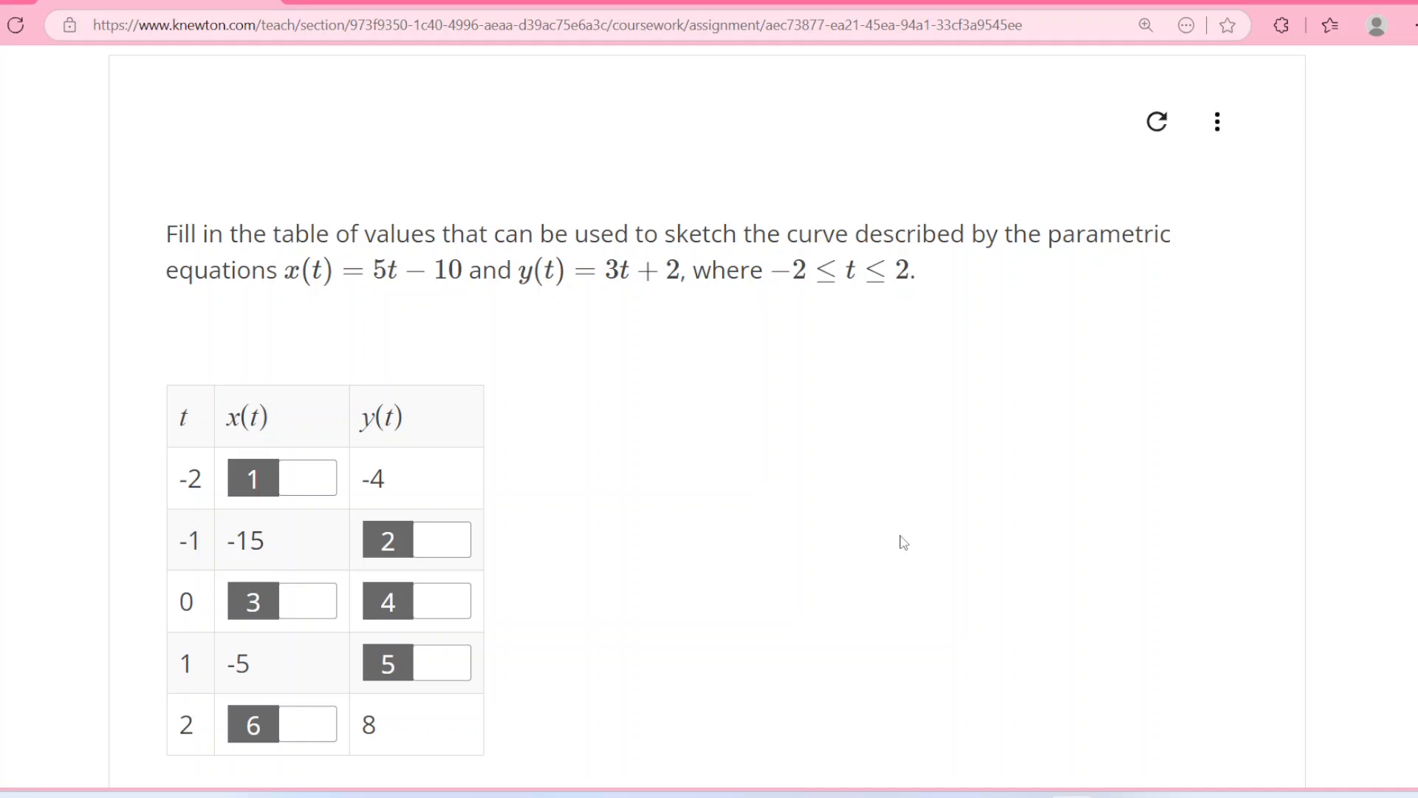
left_click(471, 1)
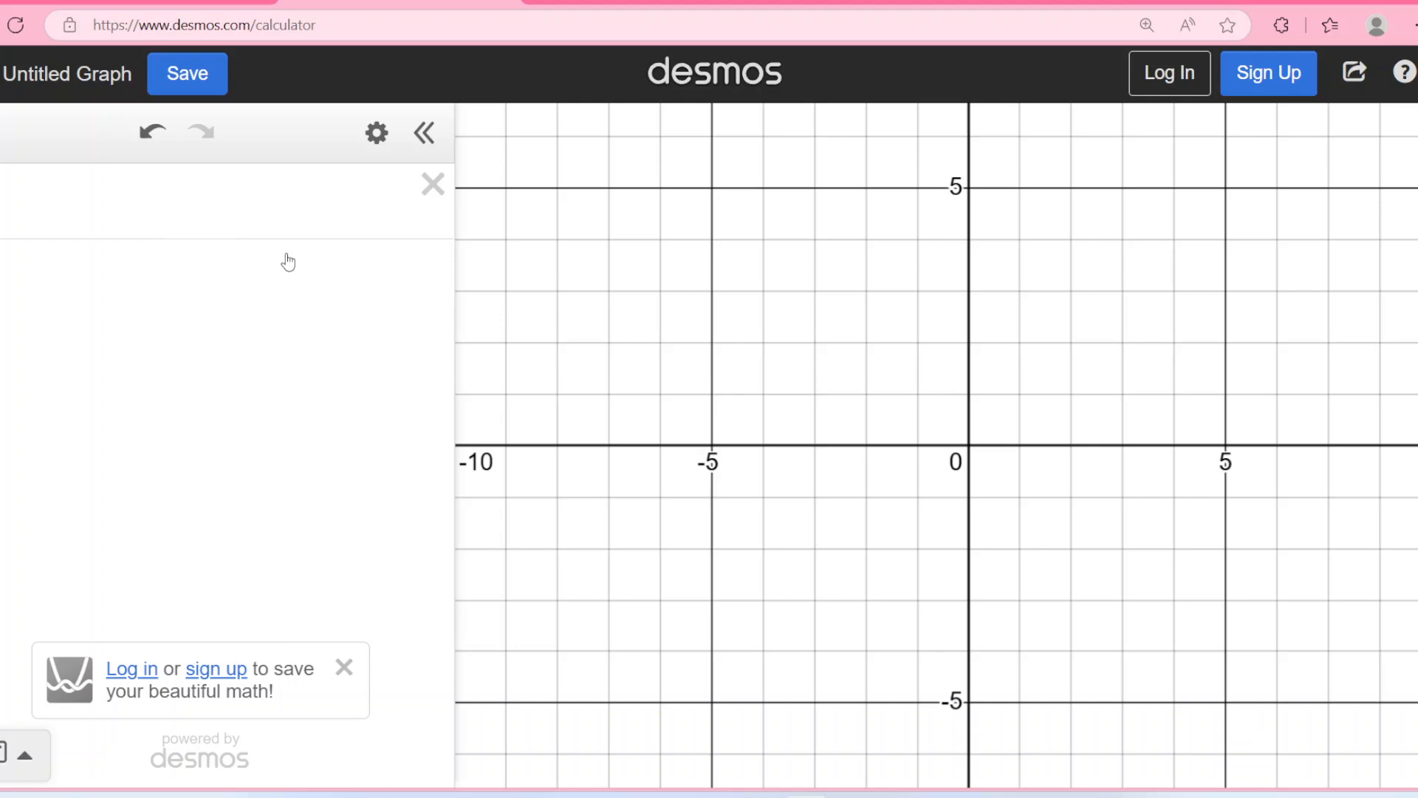
left_click(267, 214)
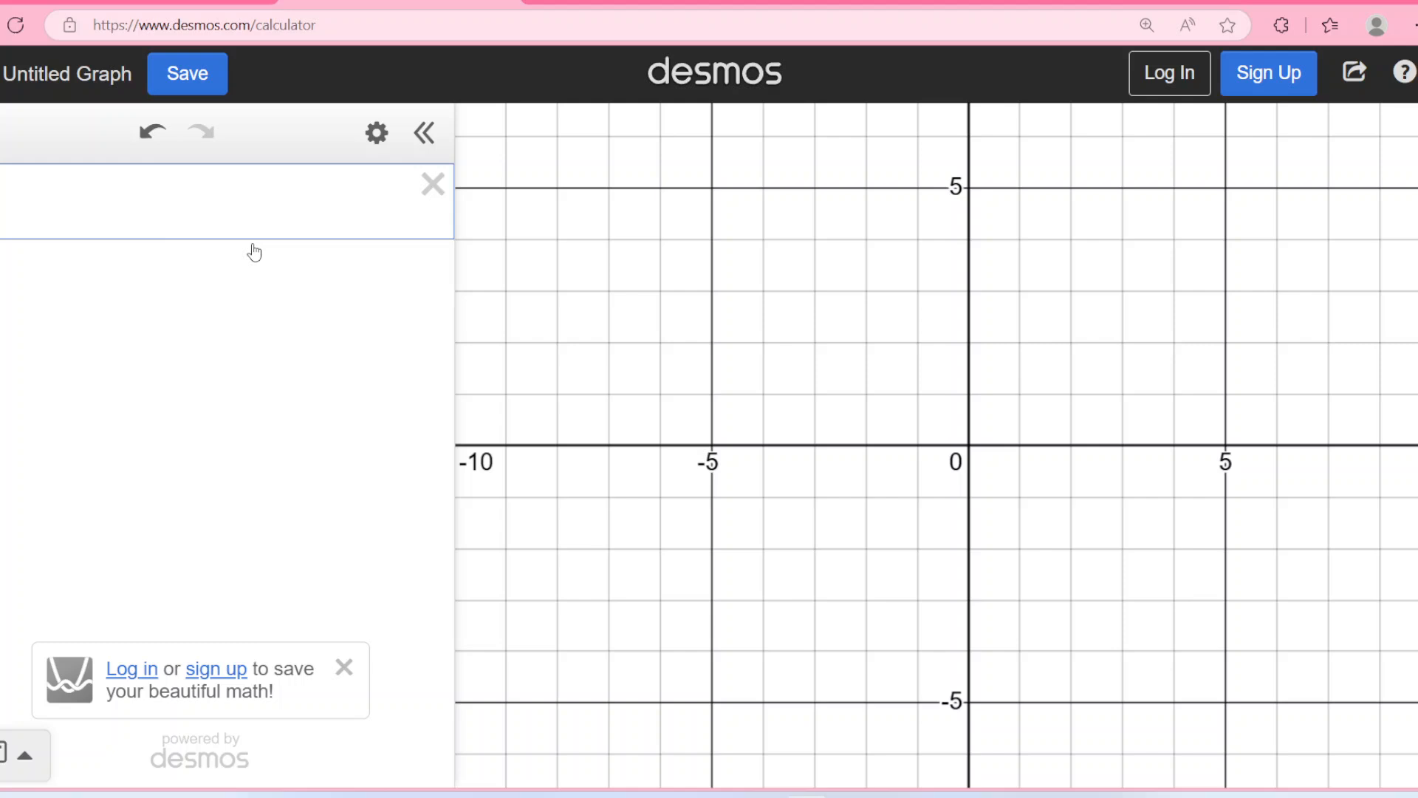
type("(")
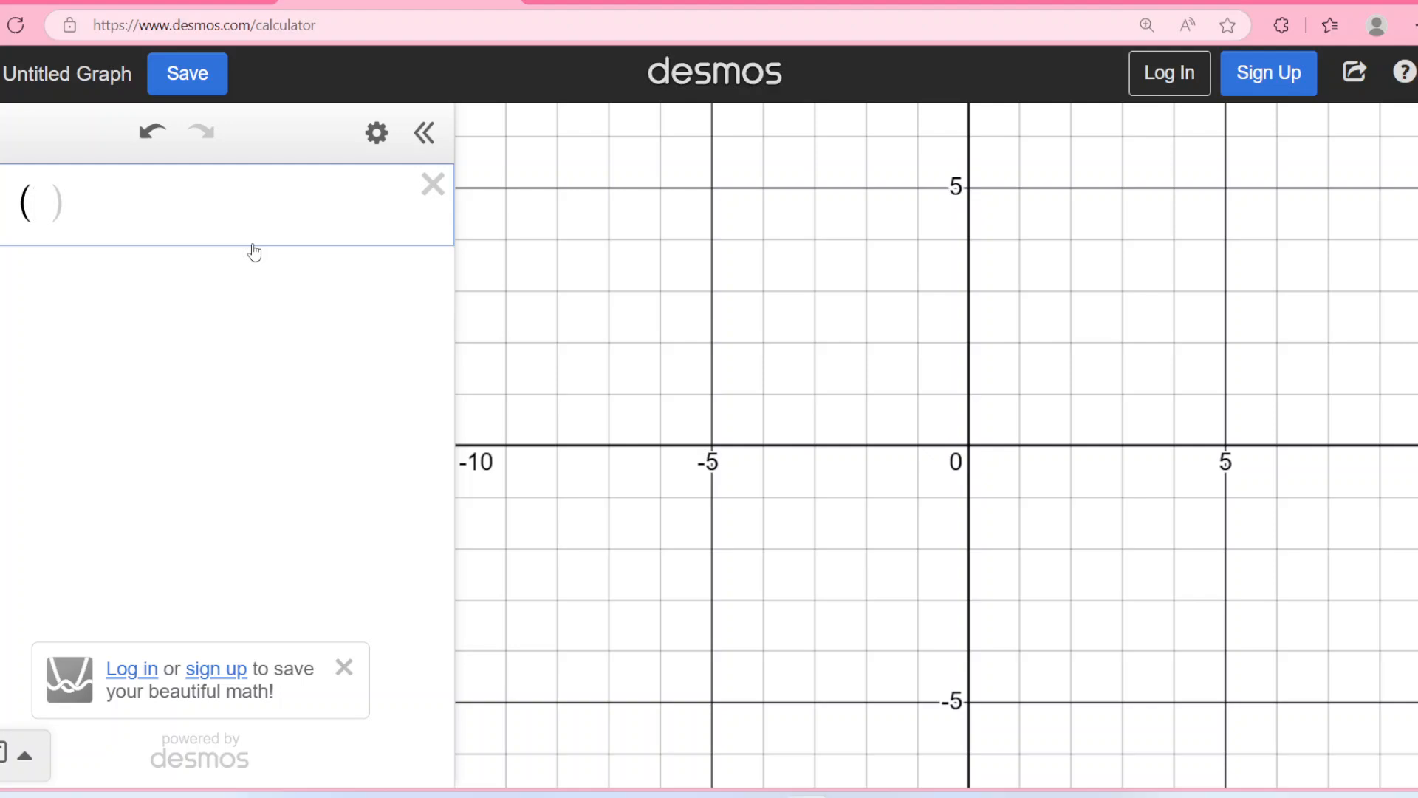
type("5t-10")
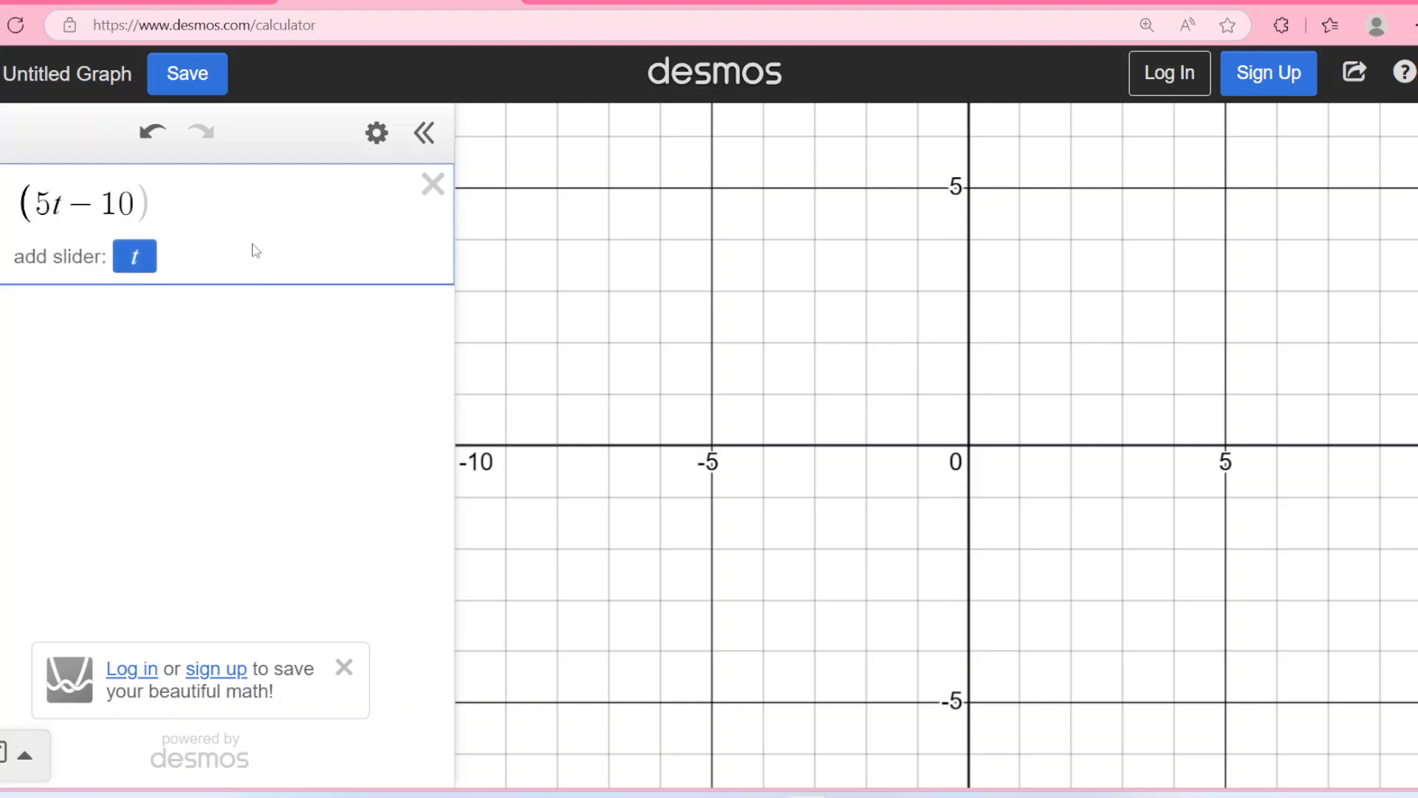
type(",")
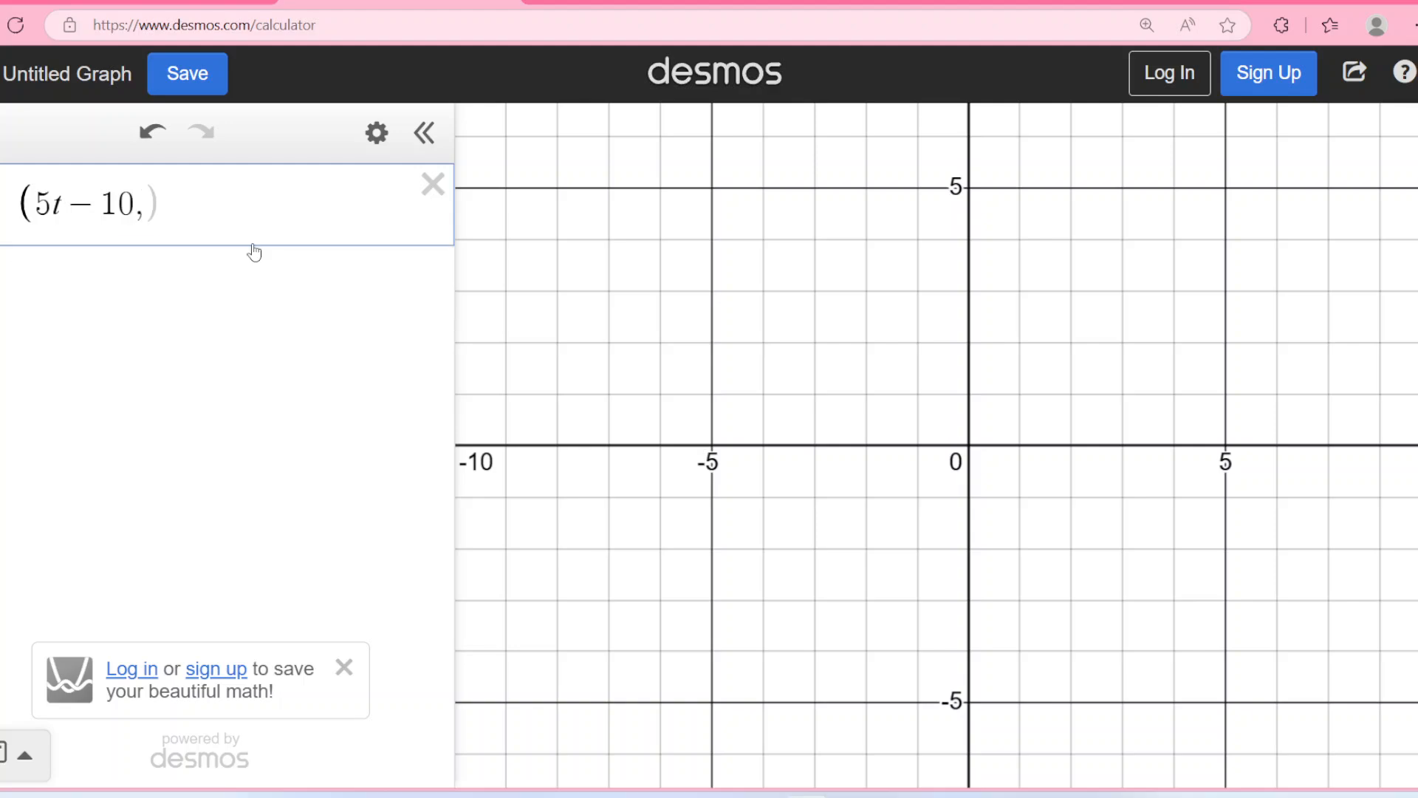
type("3")
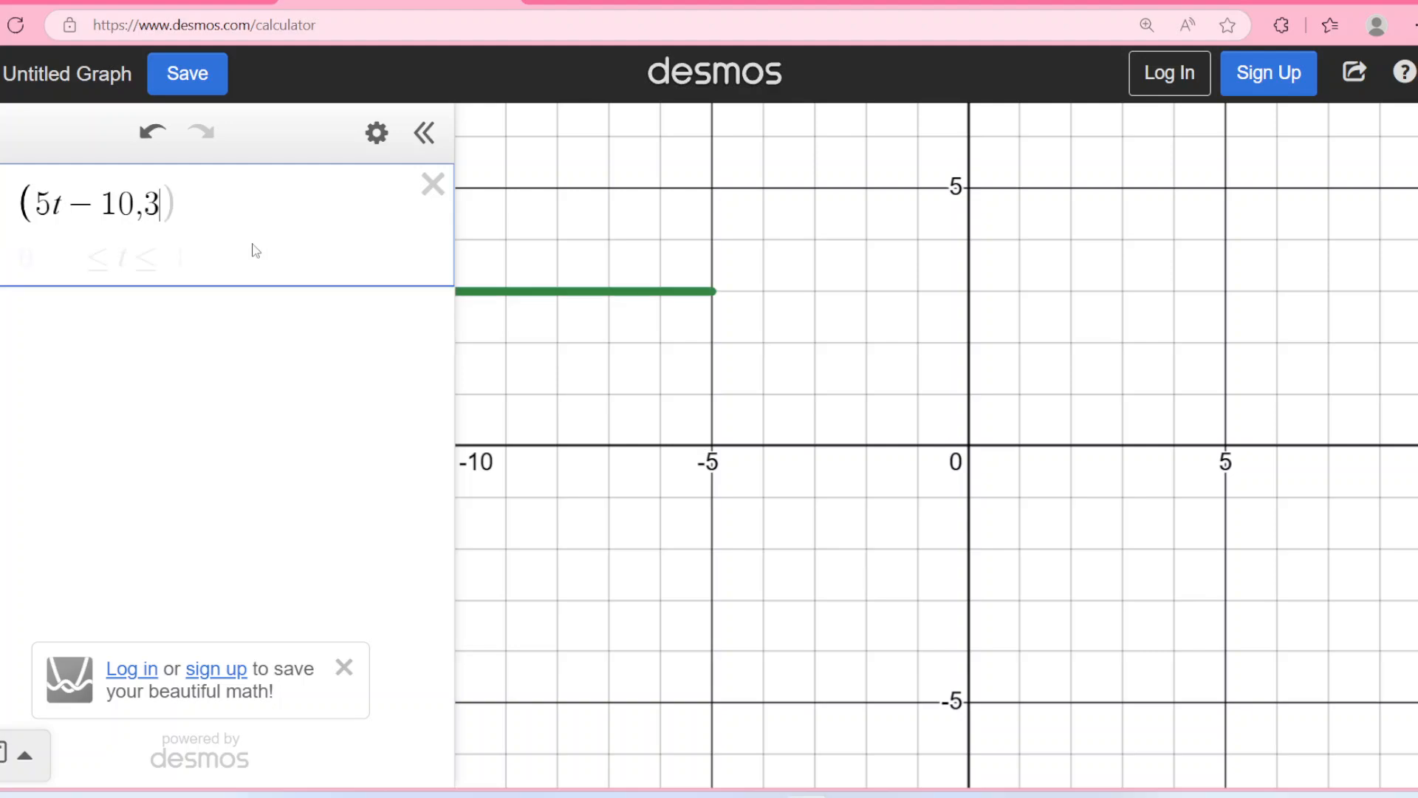
type("t")
type("+2")
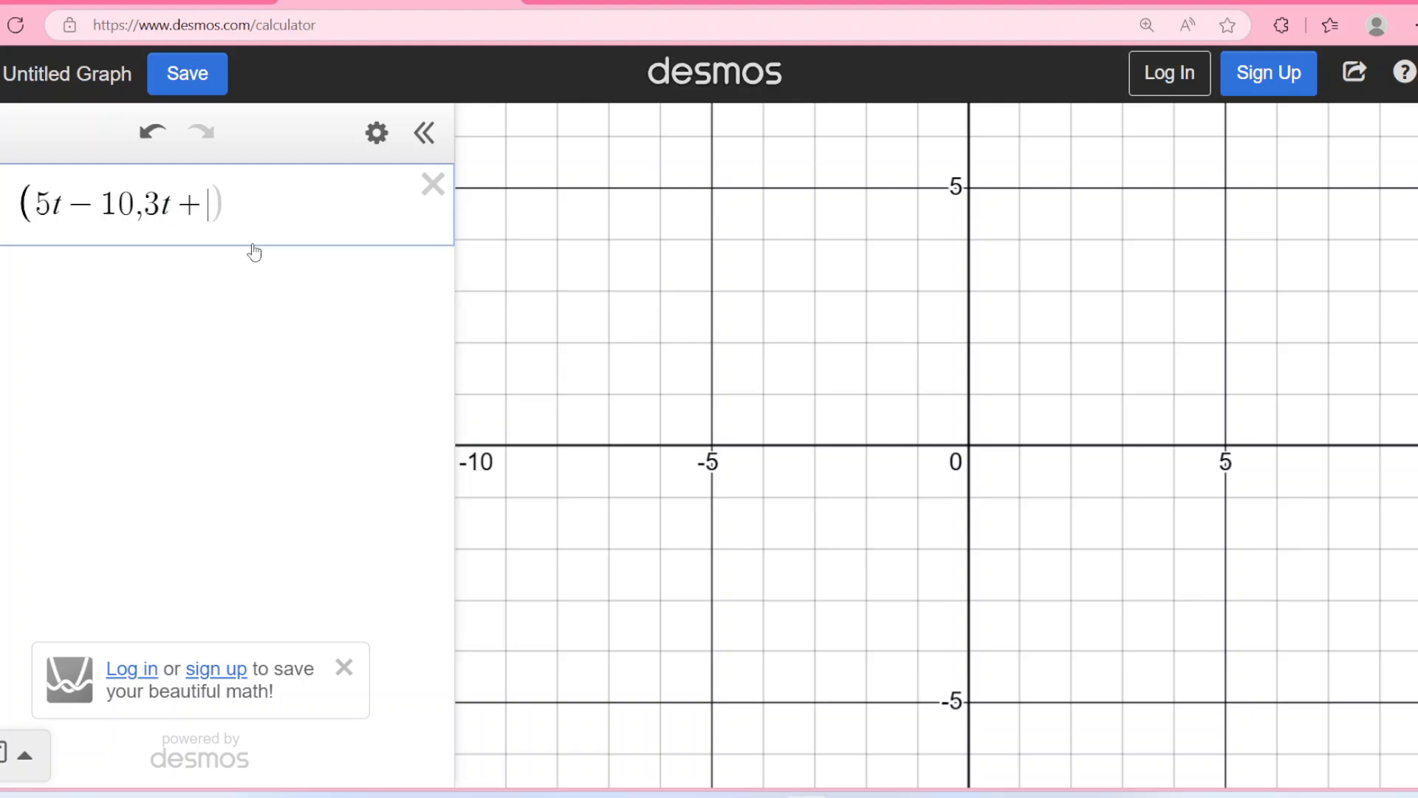
key("Right")
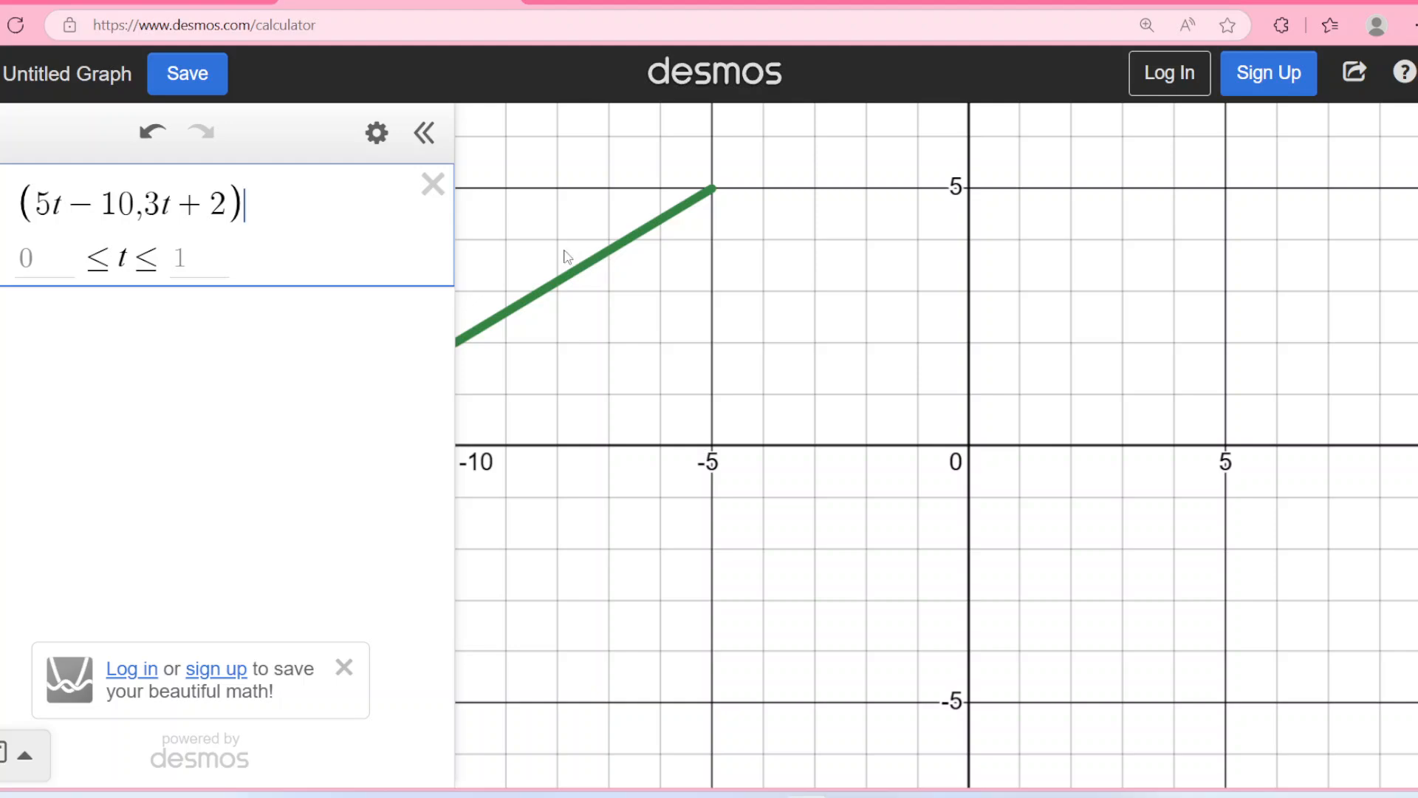
Set the parameter range of the curve to −2 ≤ t ≤ 2.
left_click(75, 264)
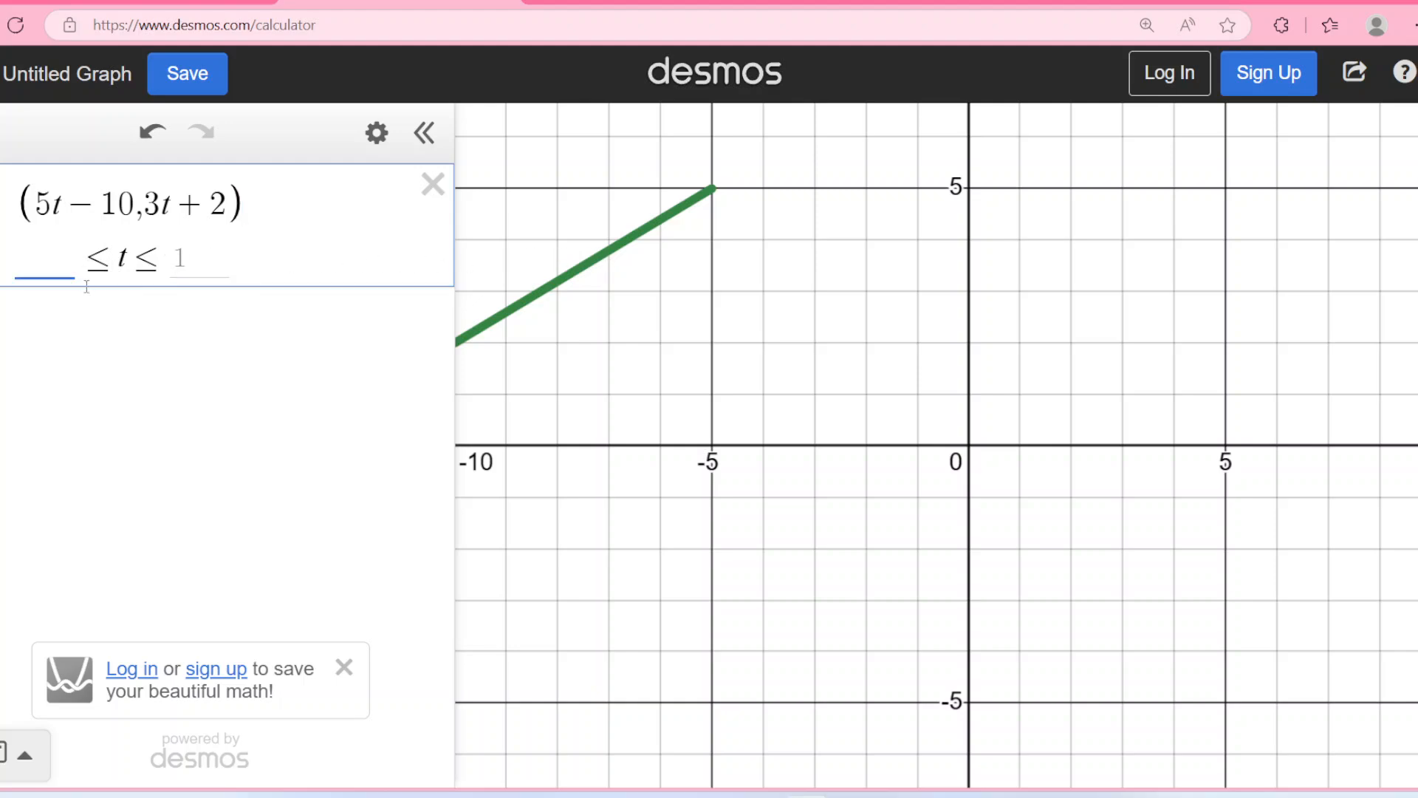
type("-w")
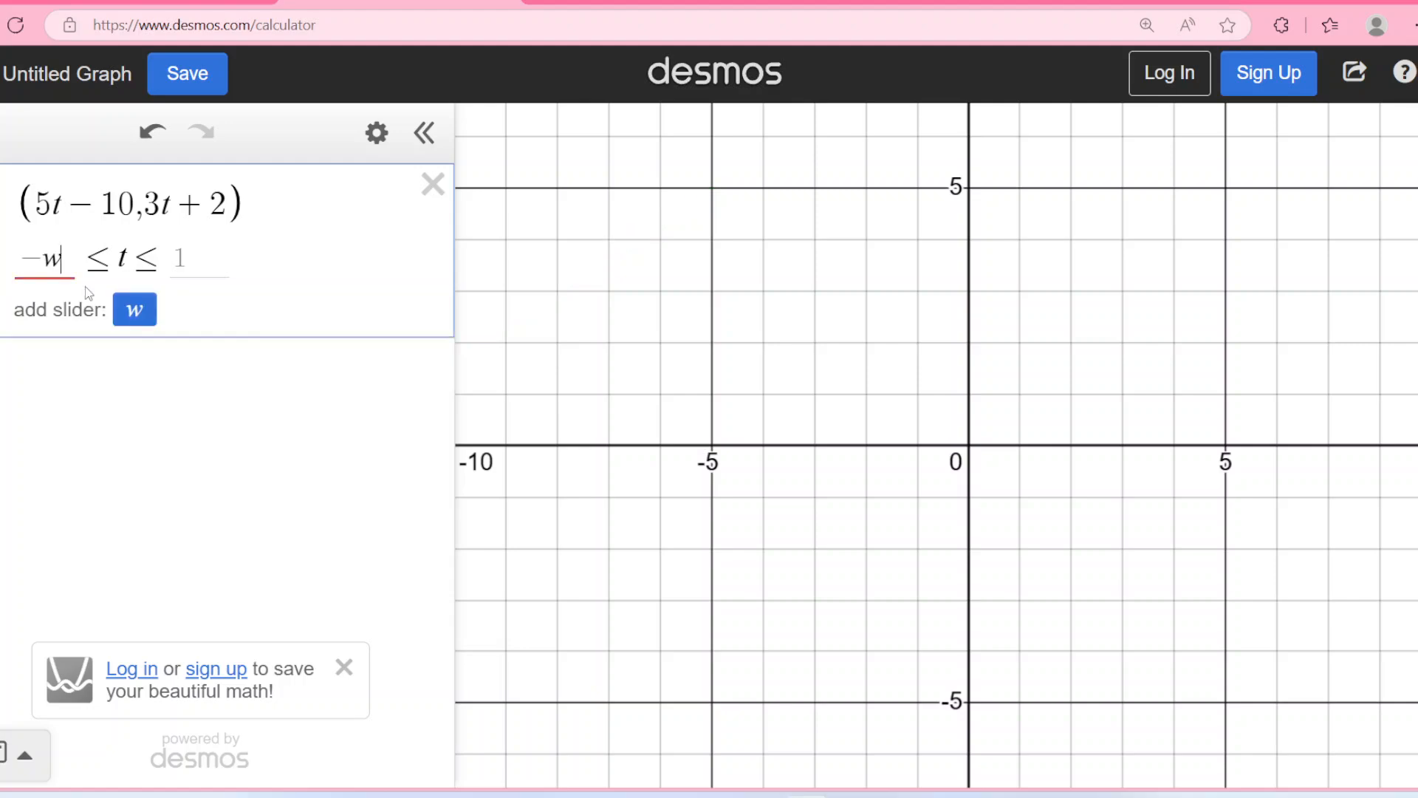
key("BackSpace")
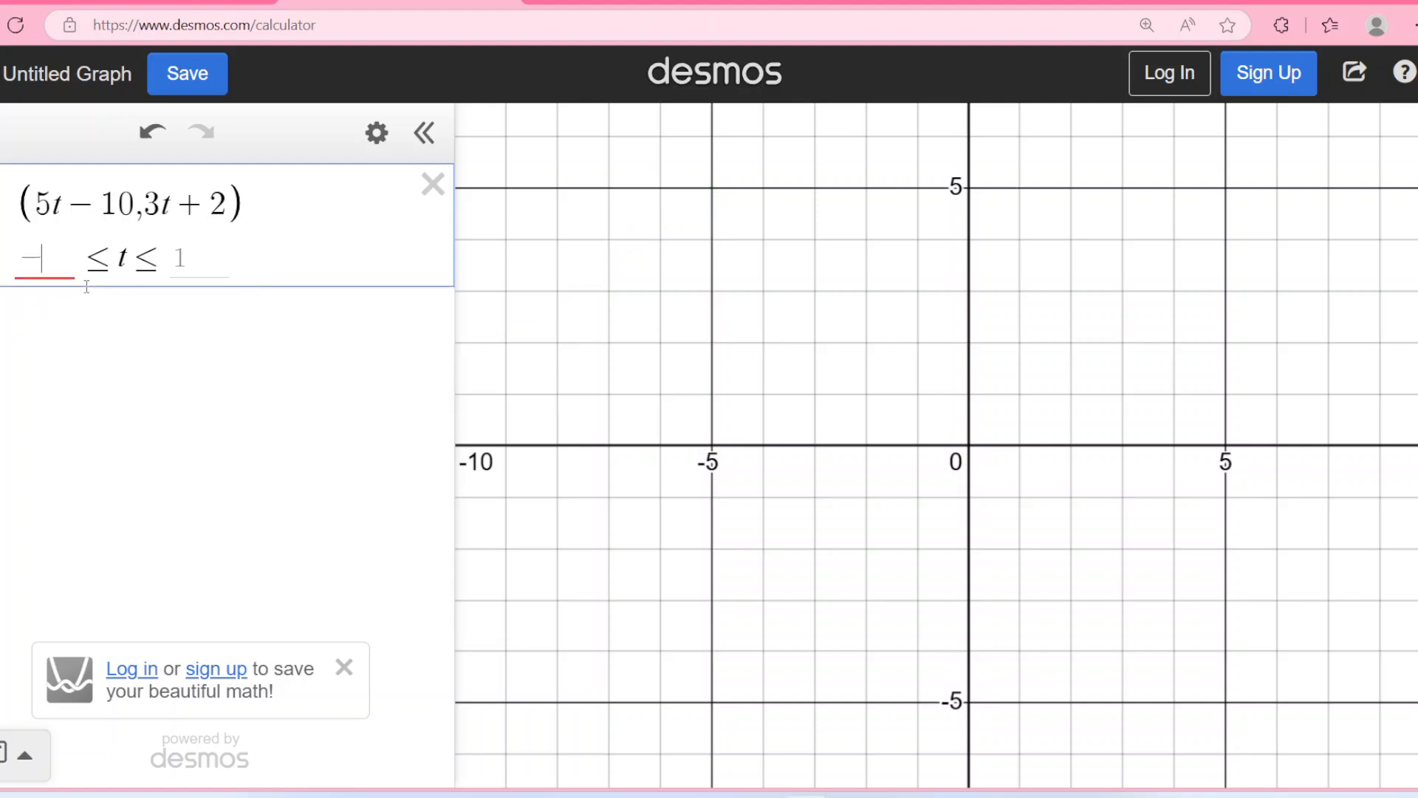
type("2")
key("Tab")
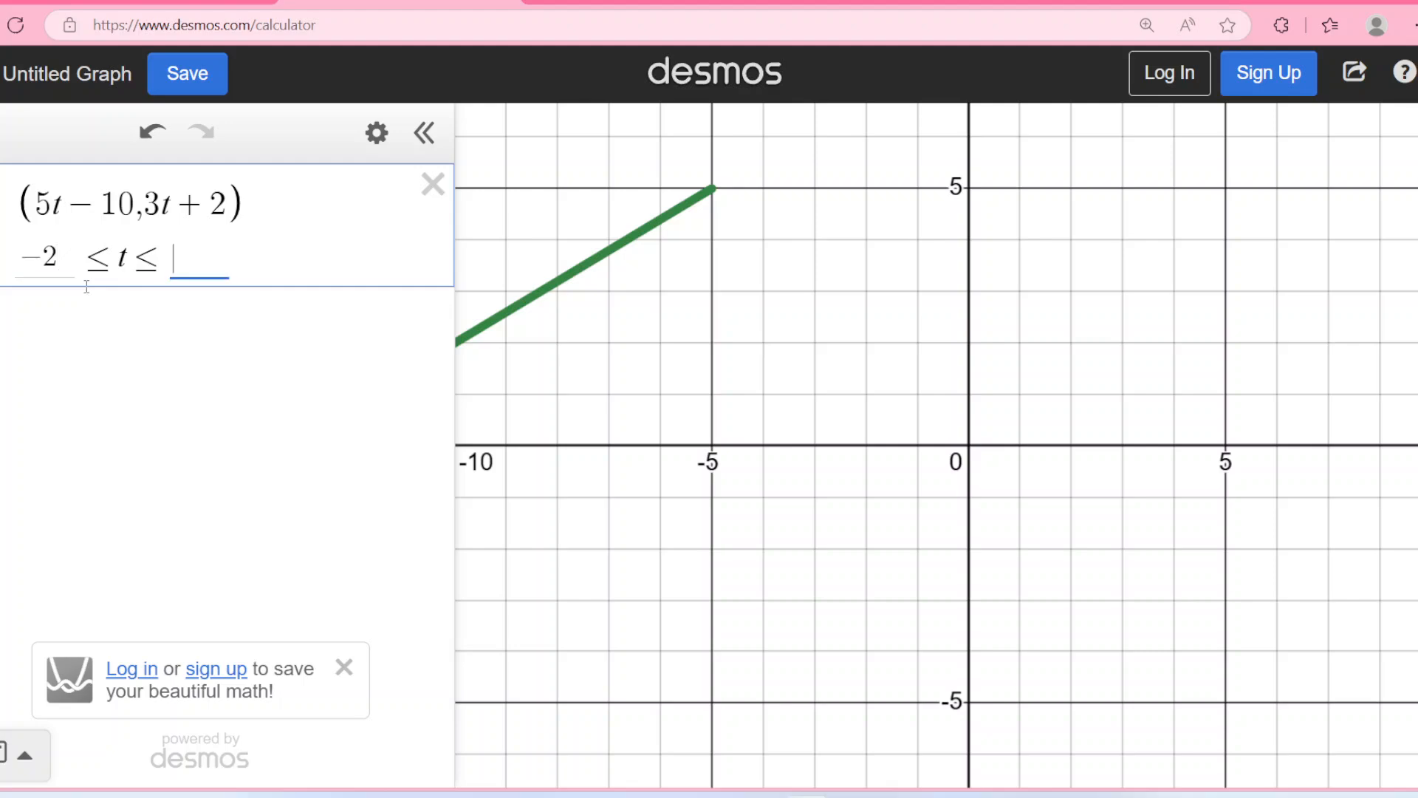
type("2")
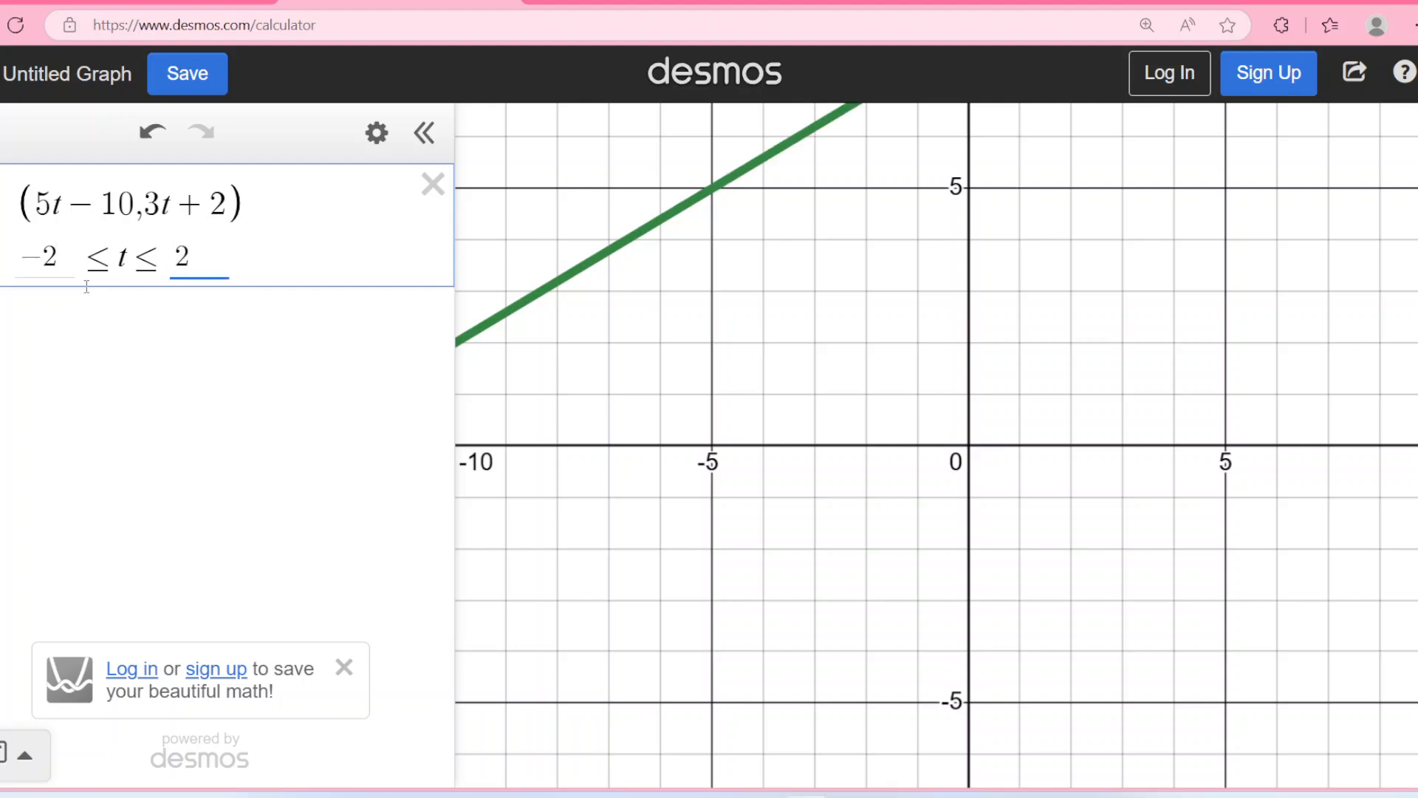
Examine the graphed line segment and its upper endpoint on the y-axis.
left_click(773, 304)
scroll(772, 304, "down", 3)
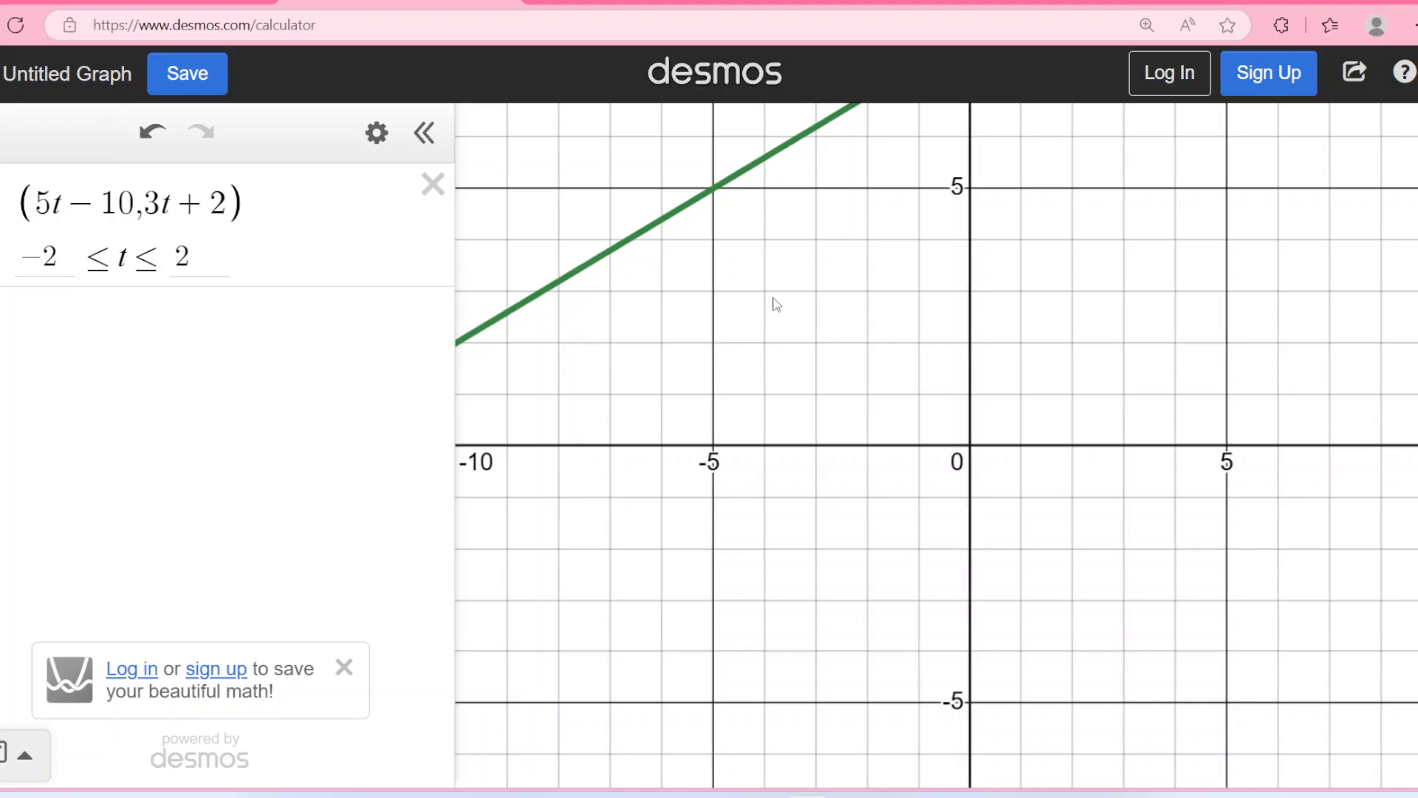
scroll(772, 304, "down", 3)
left_click_drag(766, 313, 998, 342)
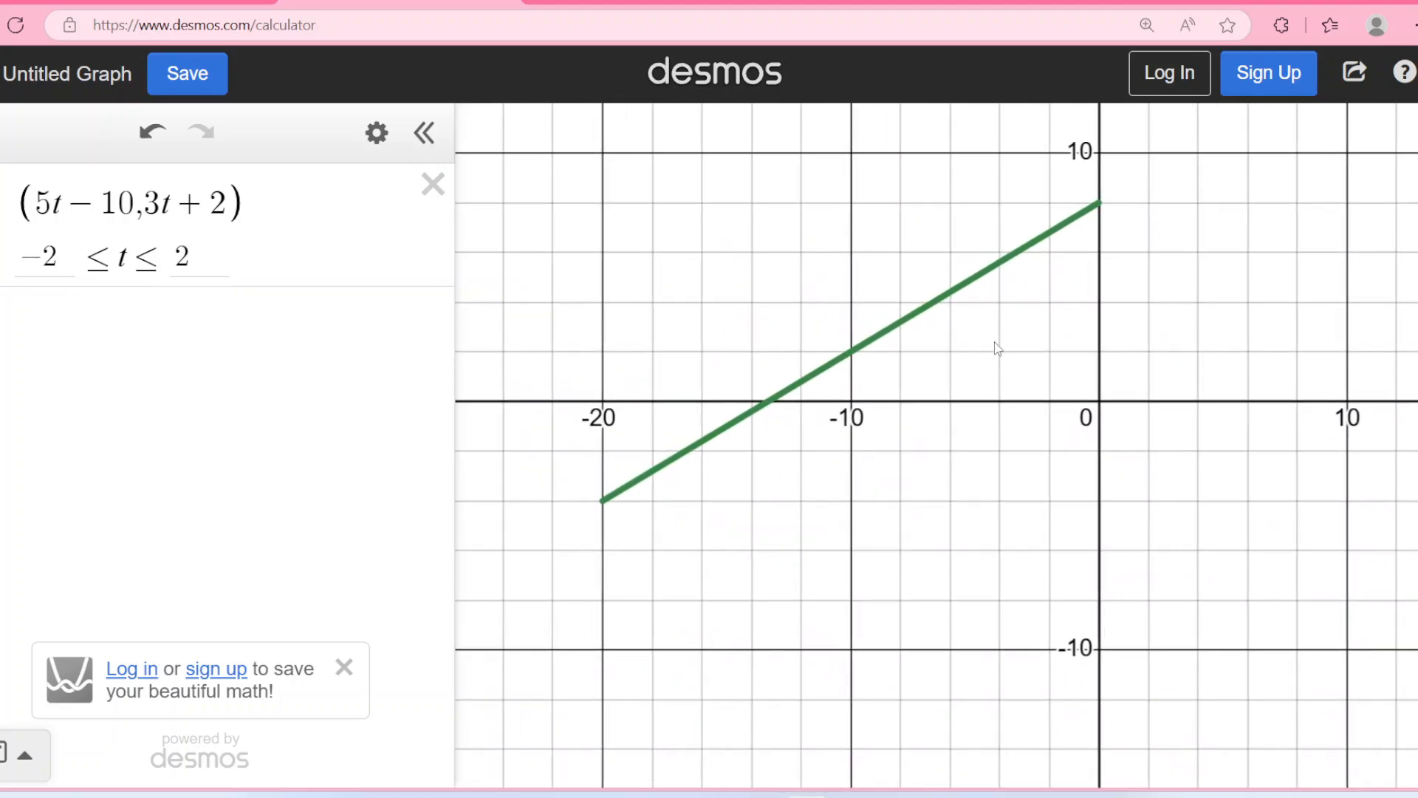
scroll(946, 379, "down", 1)
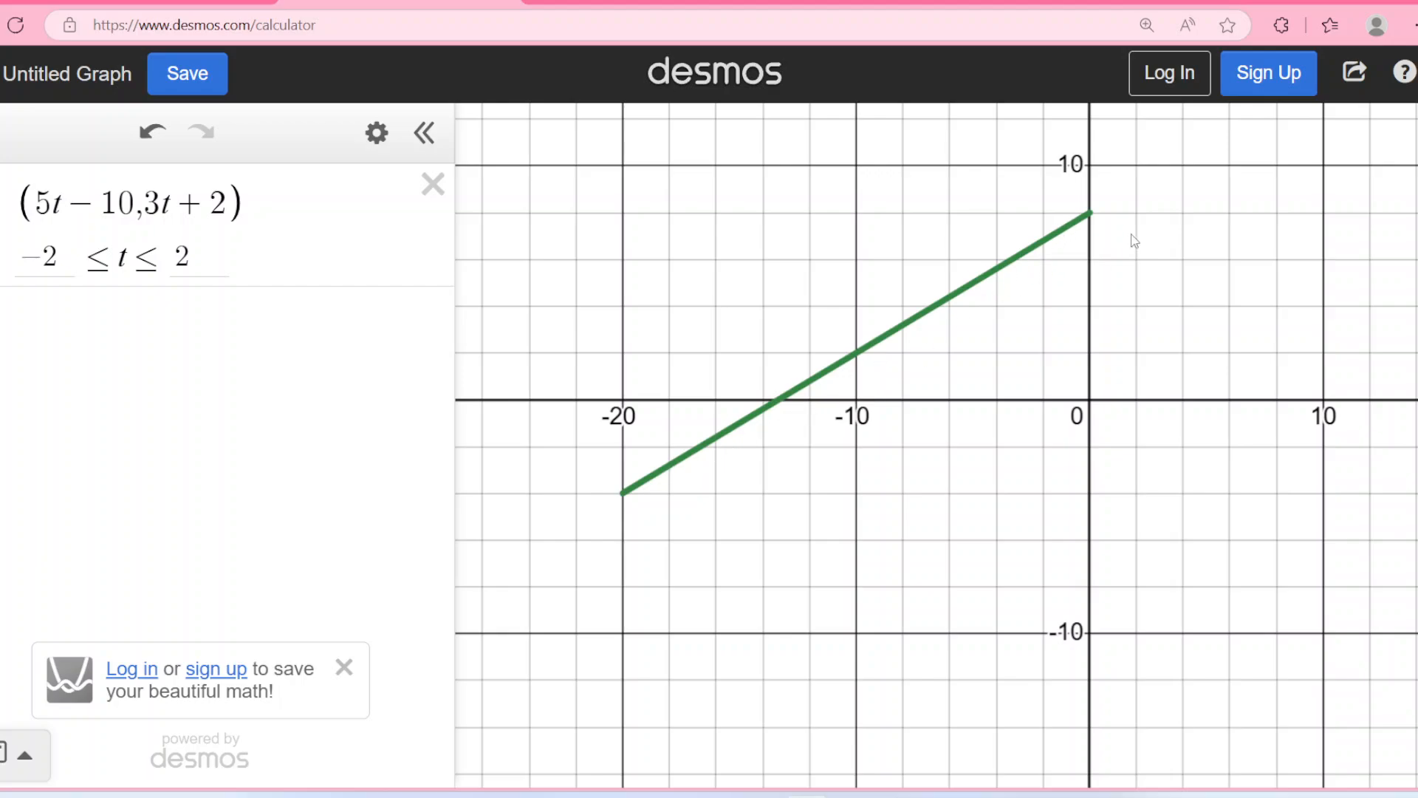
left_click_drag(1091, 212, 1096, 217)
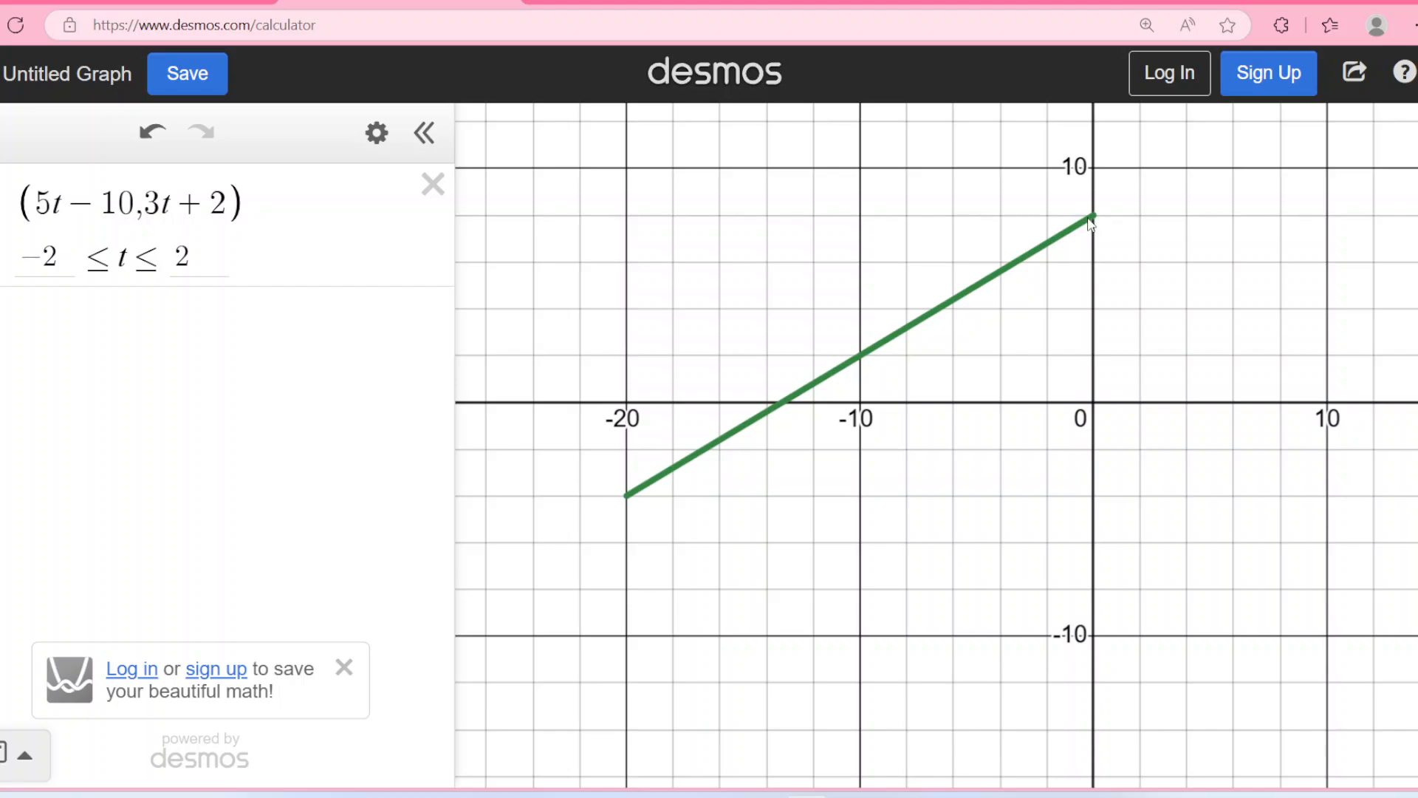
scroll(1086, 226, "up", 5)
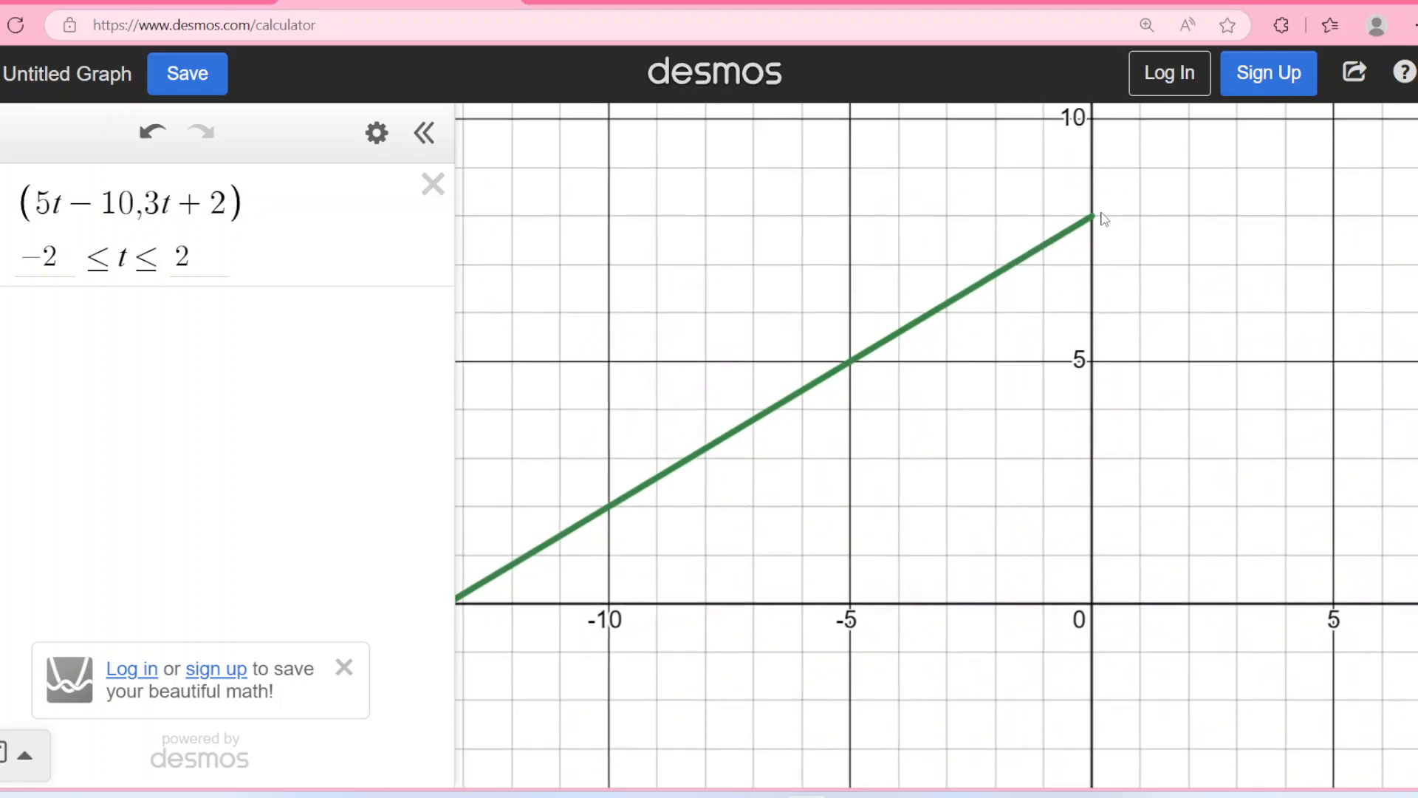
scroll(1090, 224, "up", 3)
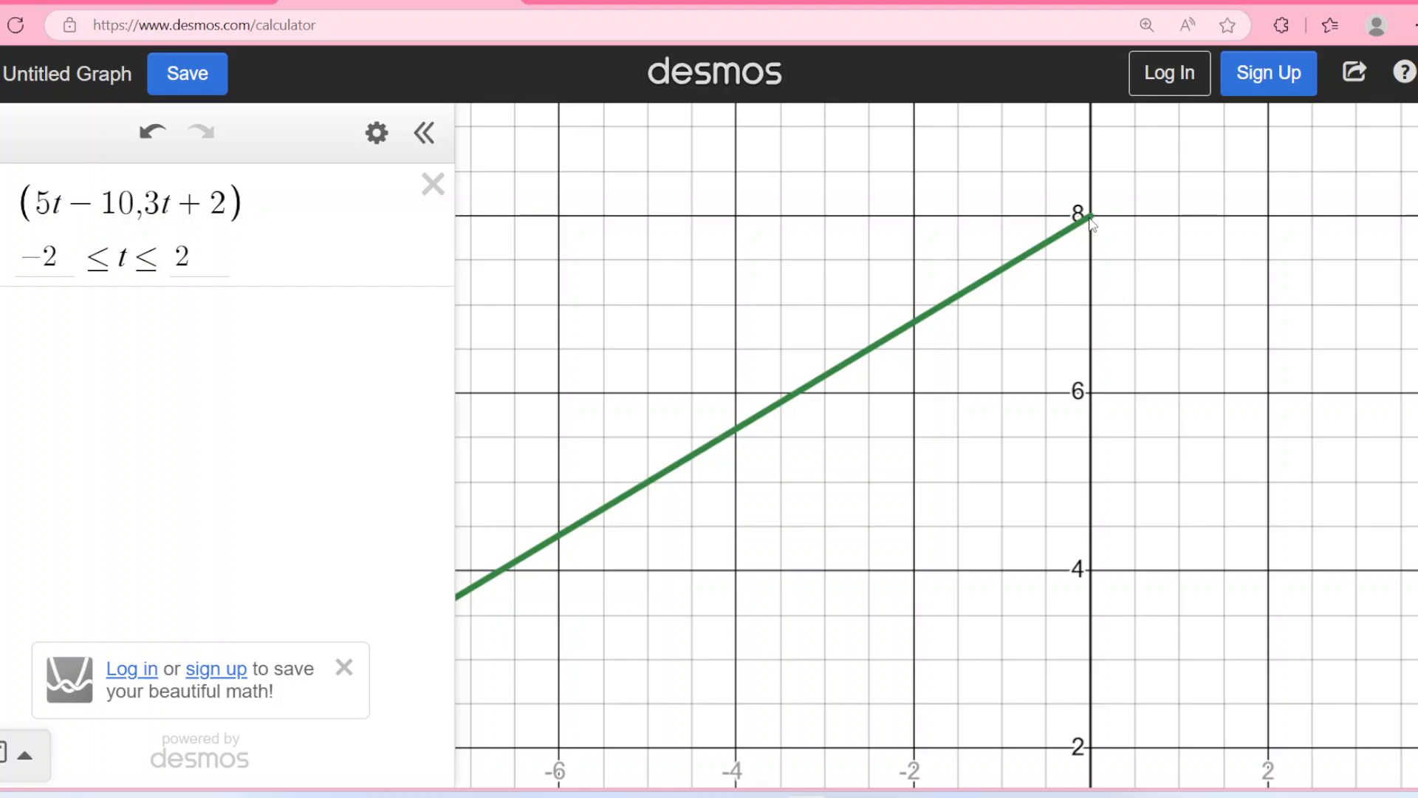
Follow the line segment down to its lower endpoint and examine that point against the grid.
scroll(934, 411, "down", 3)
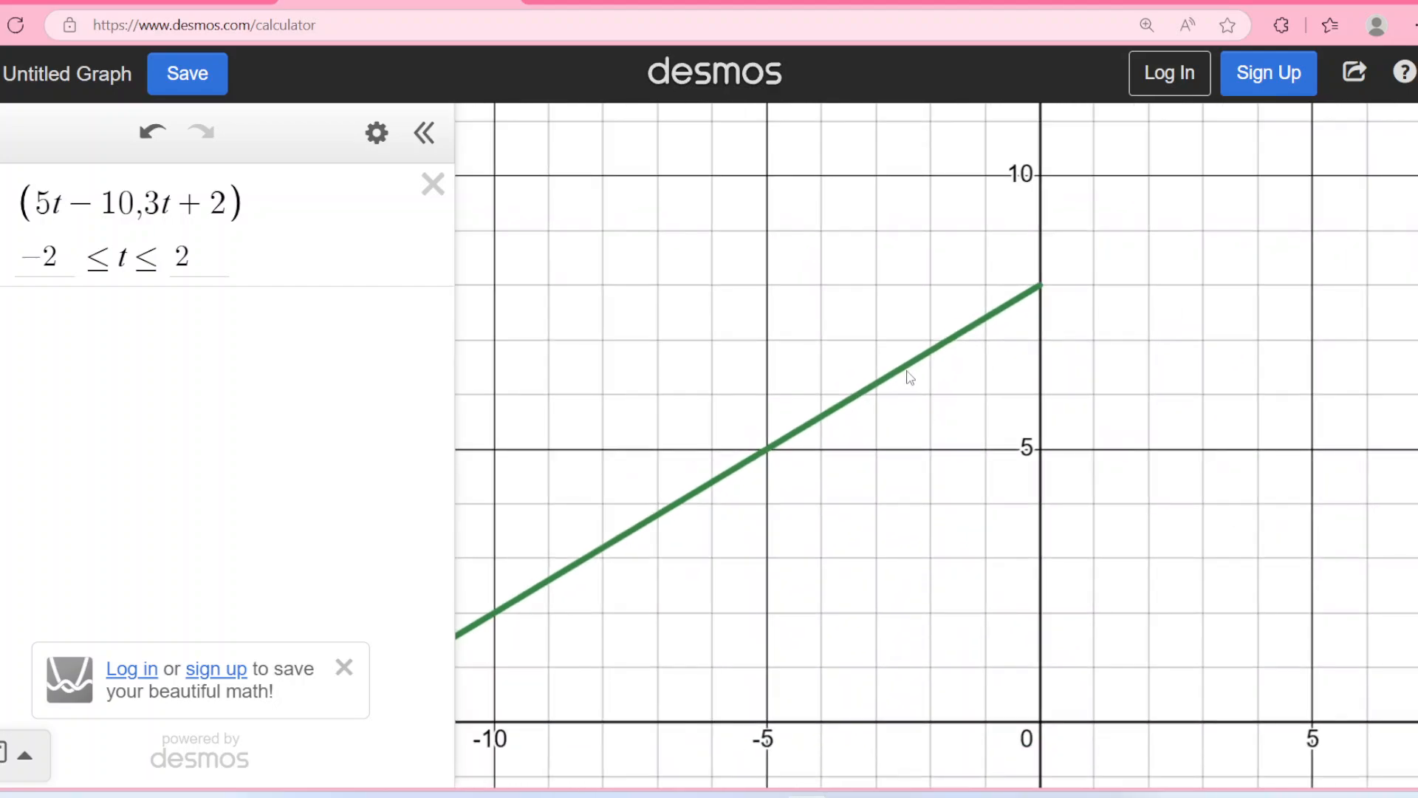
left_click_drag(905, 369, 883, 420)
left_click_drag(831, 576, 1136, 324)
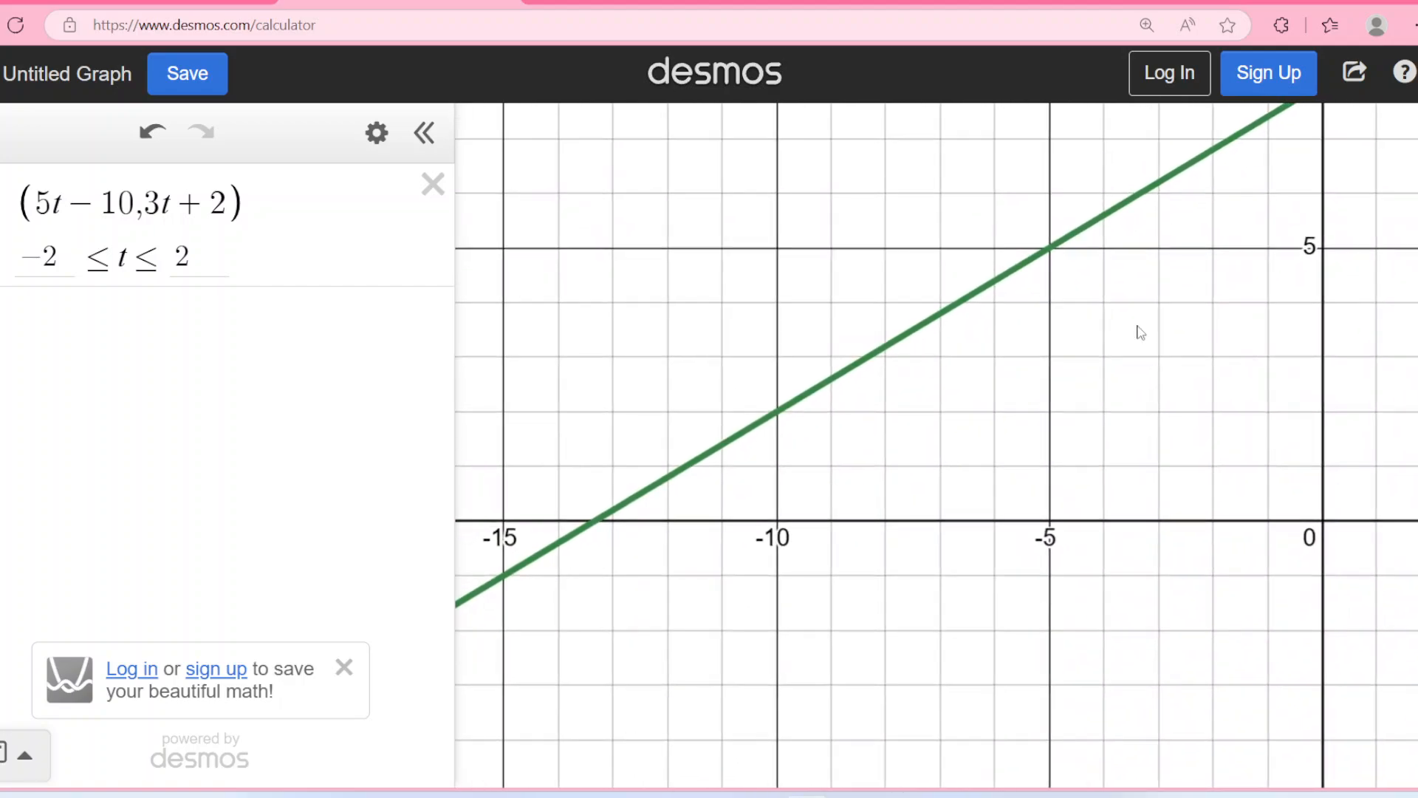
left_click_drag(801, 504, 984, 426)
left_click_drag(752, 530, 808, 500)
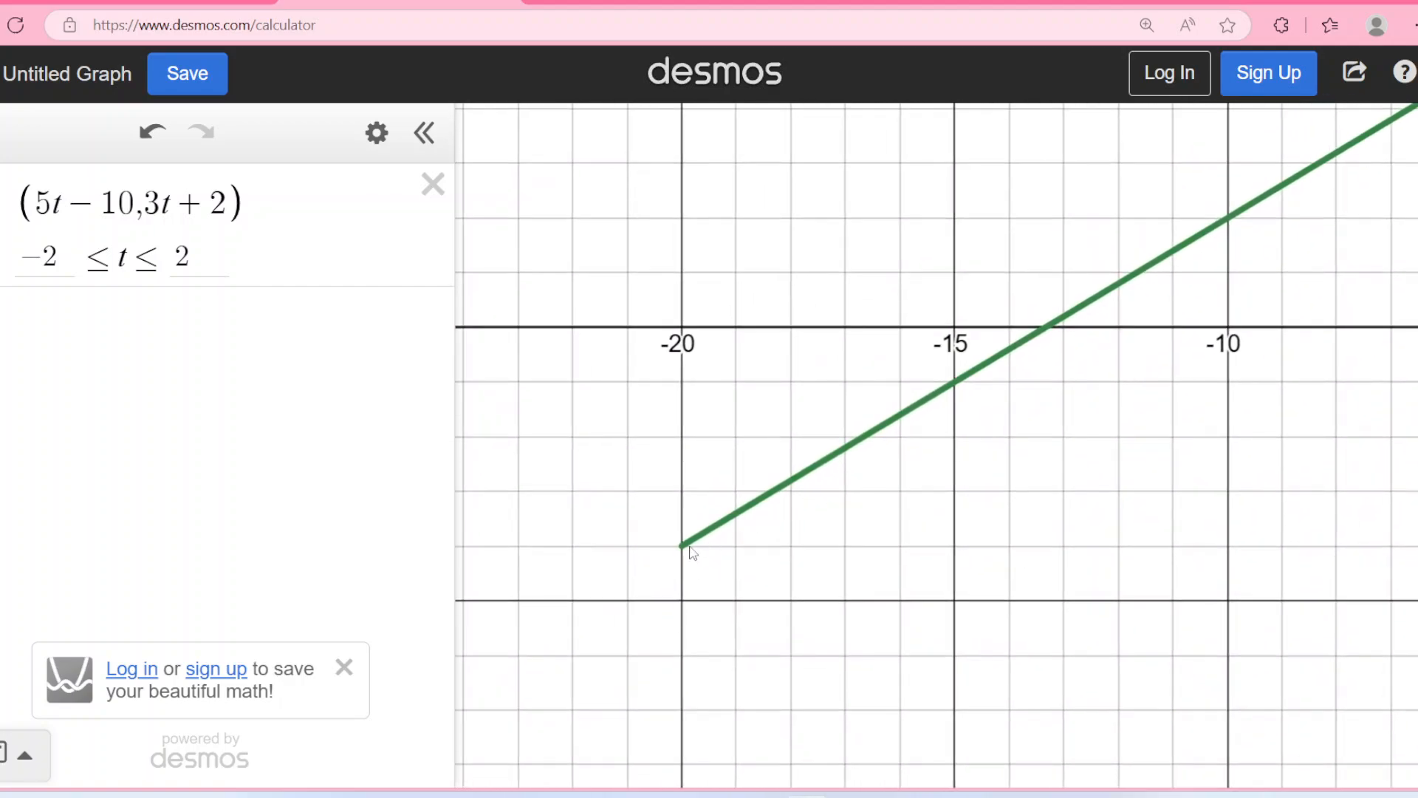
scroll(690, 551, "up", 1)
scroll(685, 553, "up", 1)
scroll(685, 553, "up", 2)
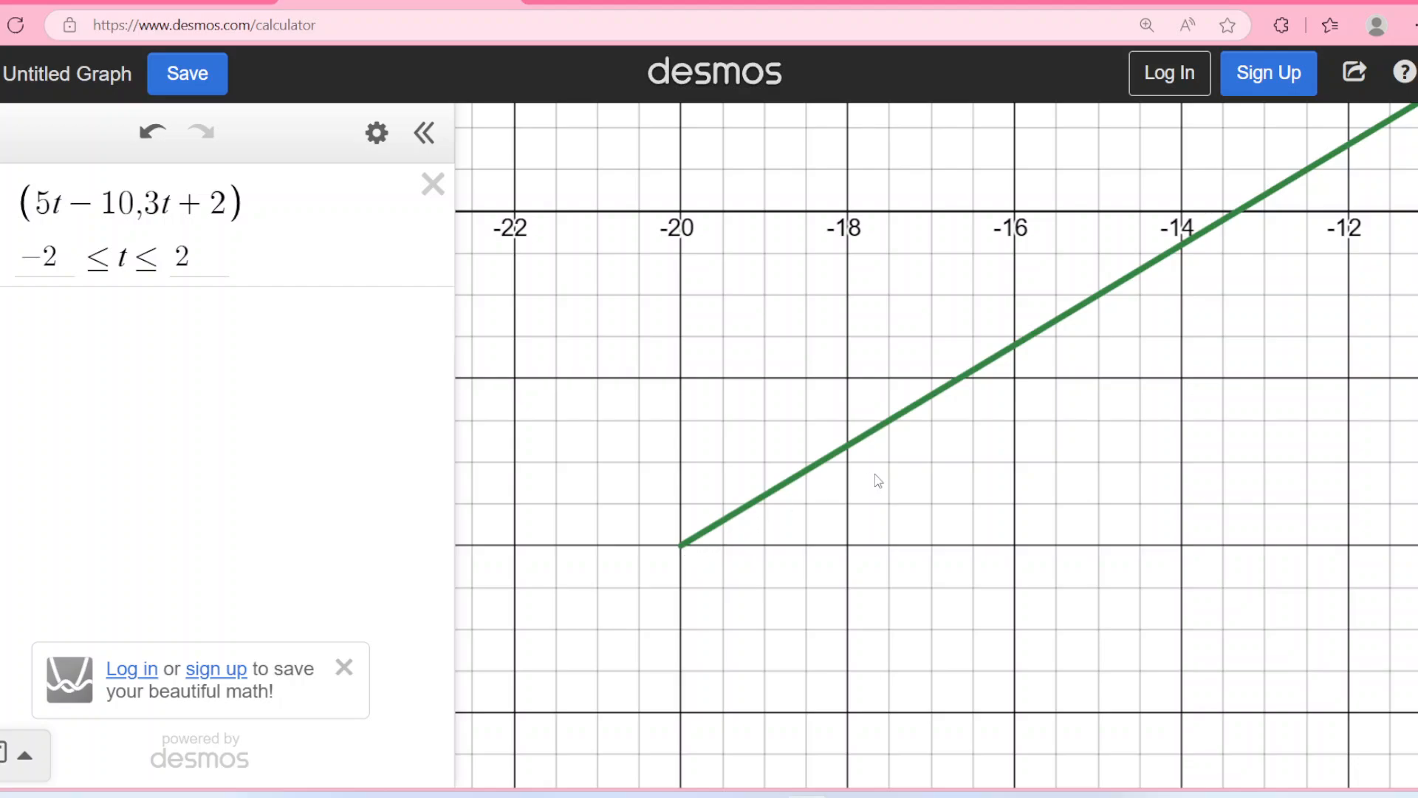
Frame the graph so that the whole line segment with both endpoints can be examined.
scroll(908, 484, "down", 2)
left_click_drag(1172, 466, 1016, 544)
scroll(1016, 545, "down", 2)
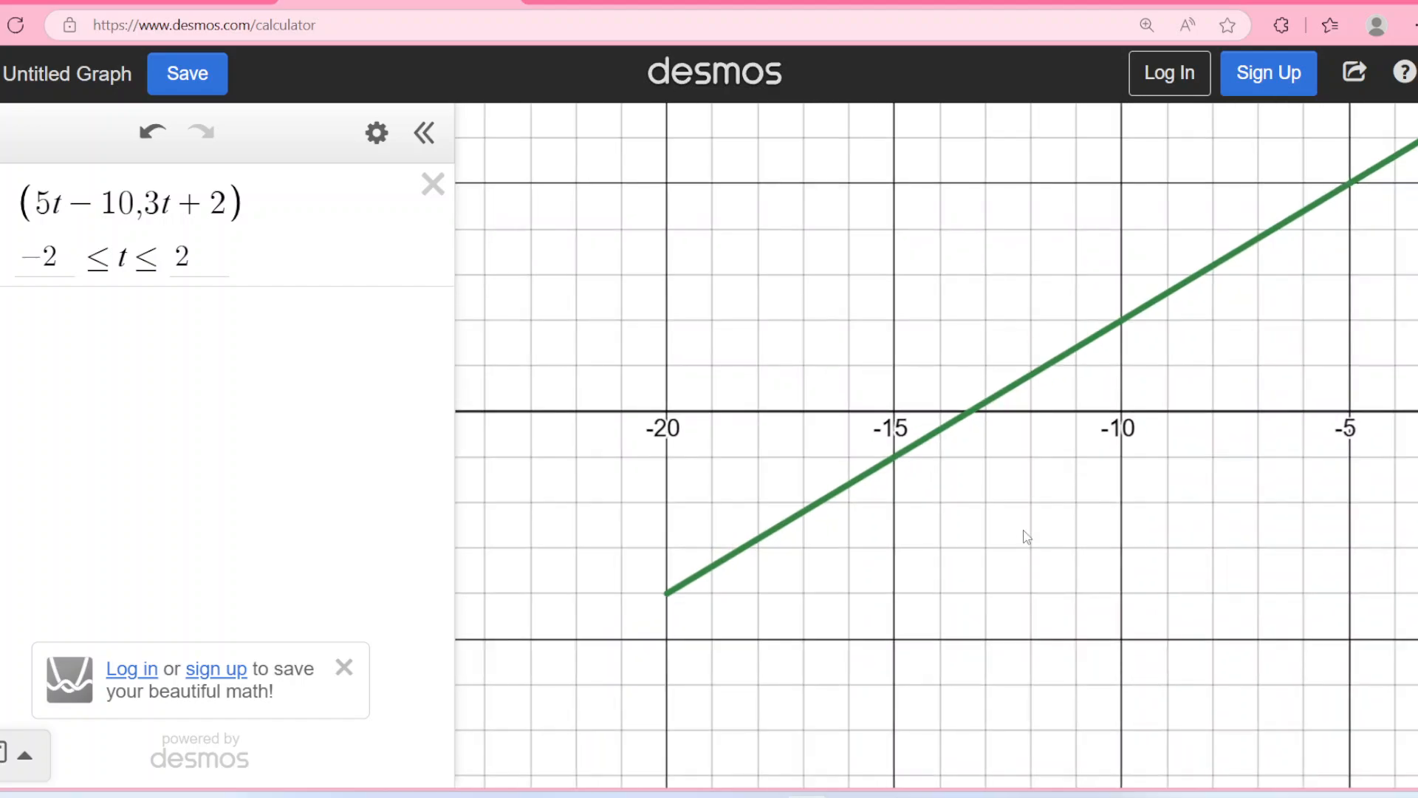
left_click_drag(1148, 521, 1026, 549)
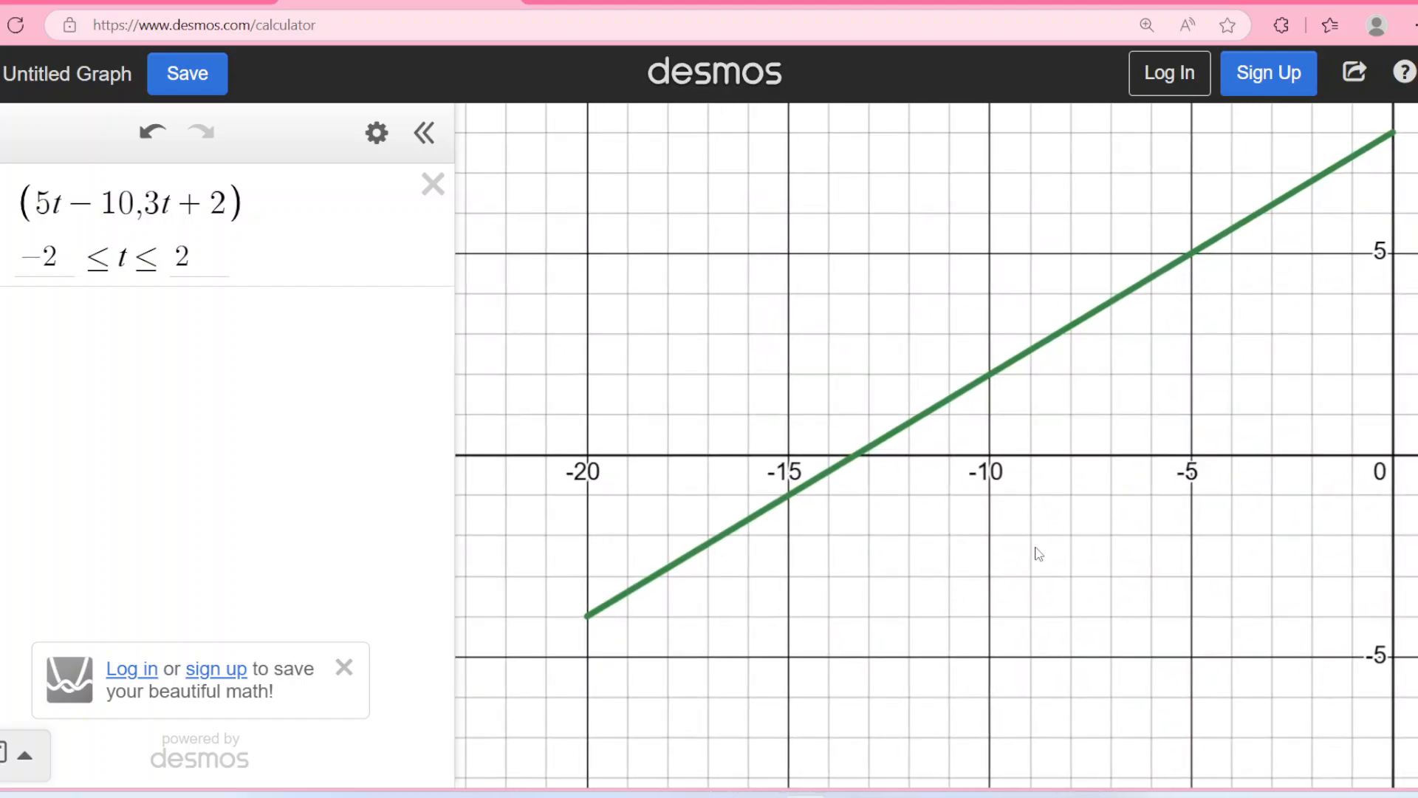
Add the point (5s − 10, 3s + 2) as a second expression and create a slider for s.
left_click(225, 328)
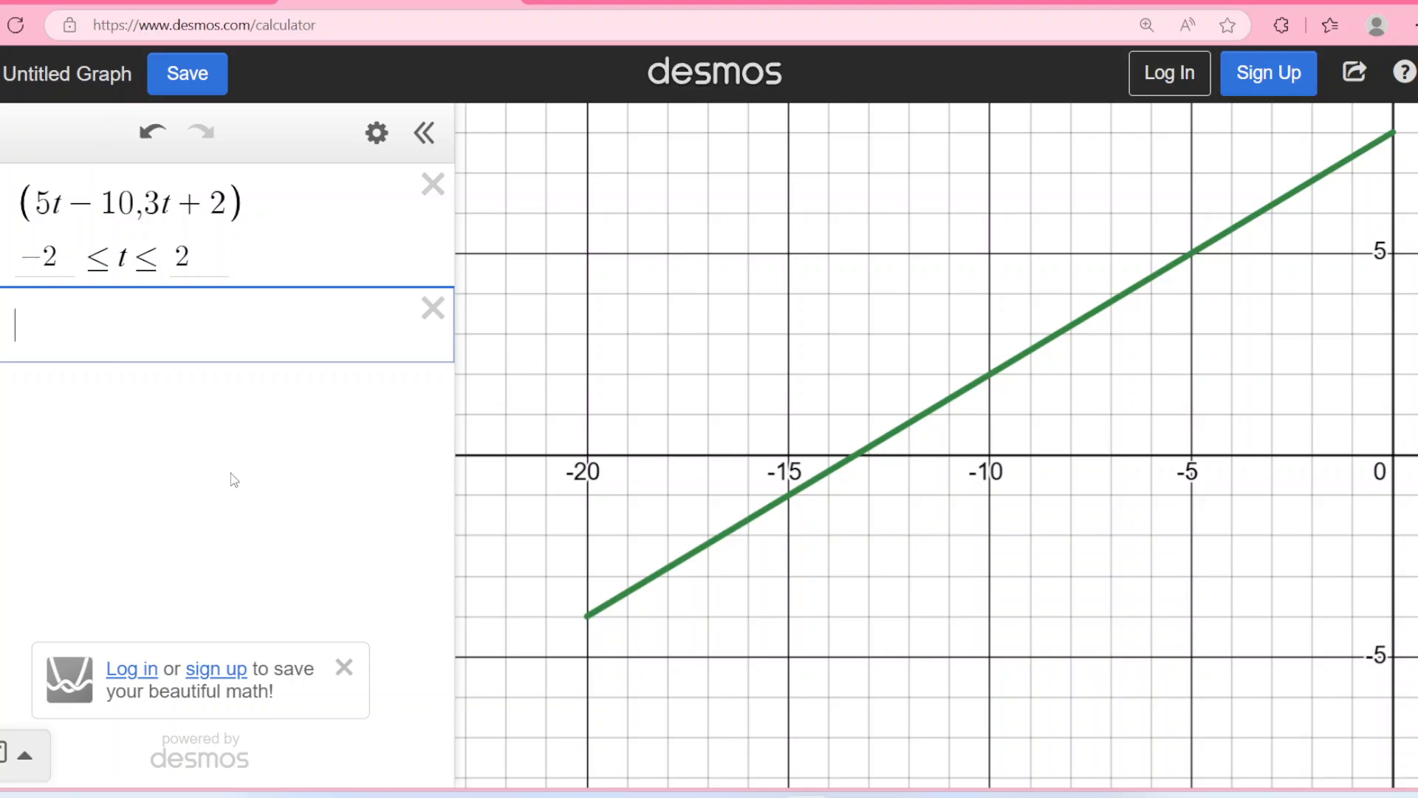
type("(")
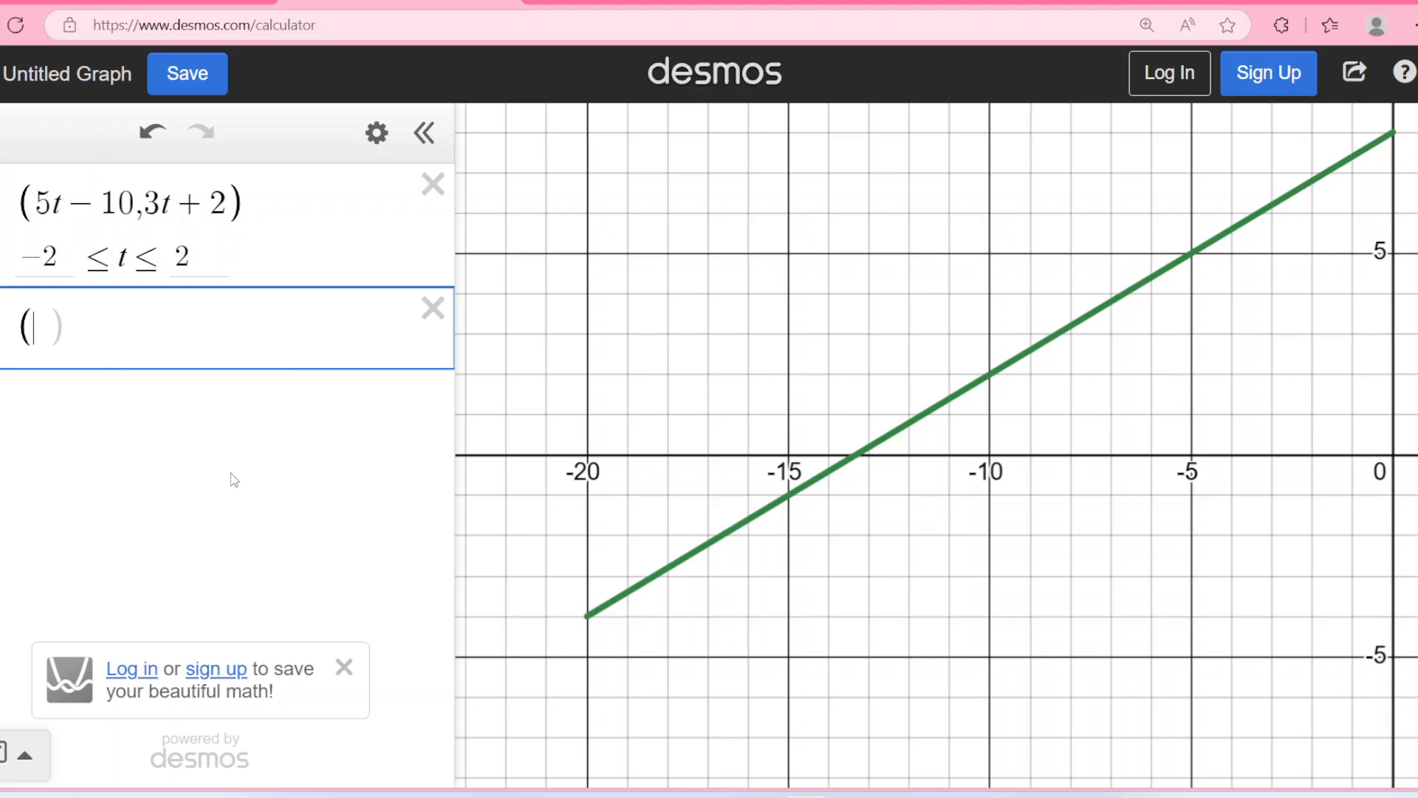
type("5s-10,3s")
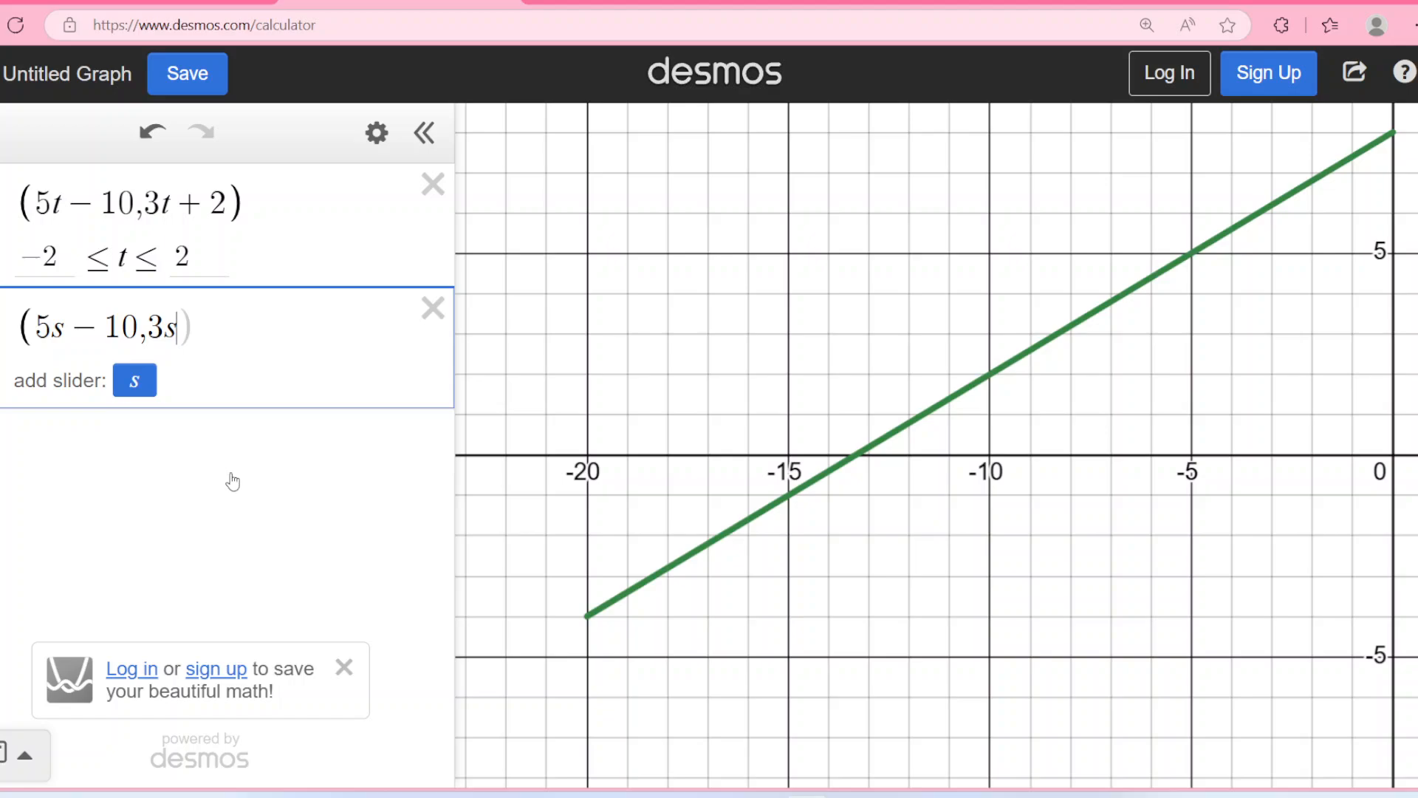
type("+2)")
left_click(145, 396)
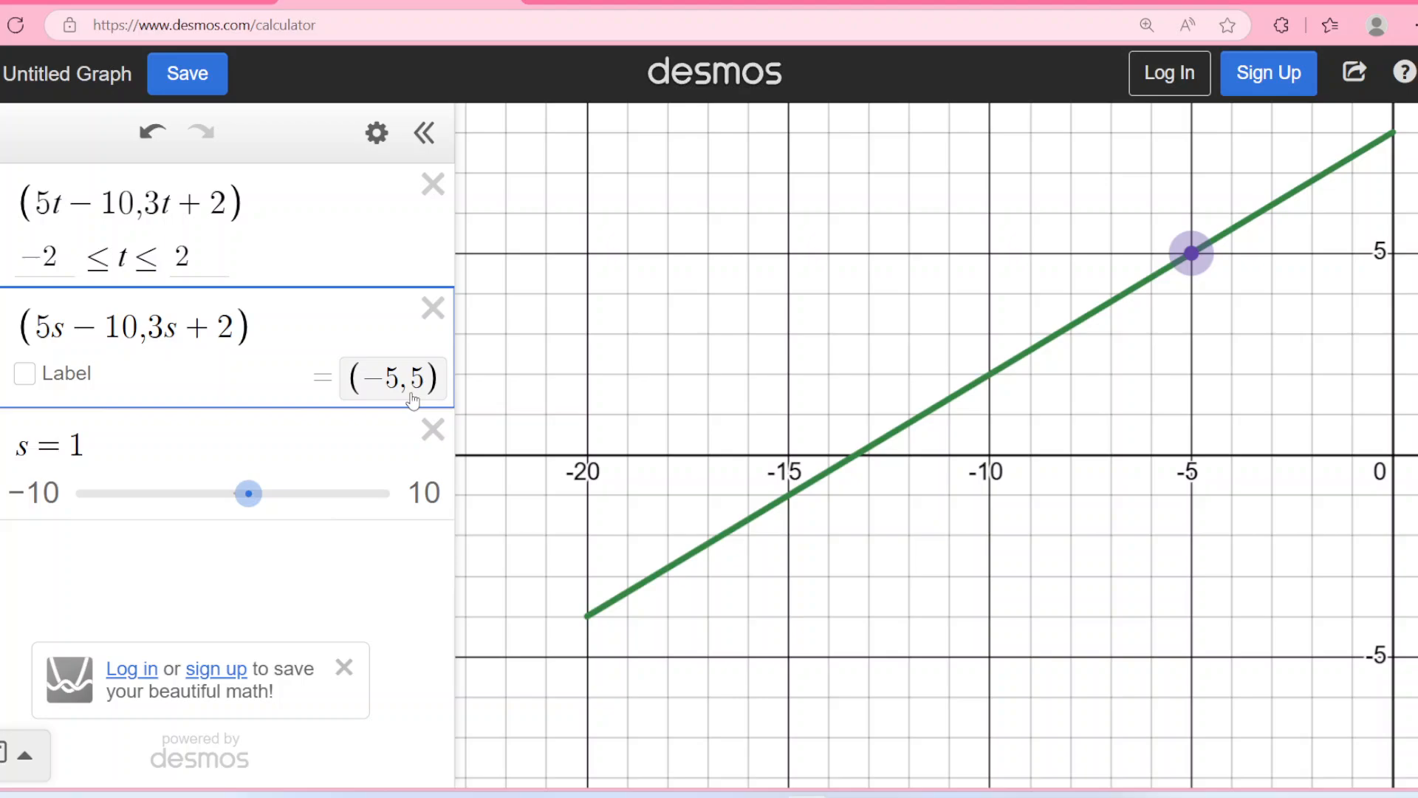
Set s to −2 with its slider, and run s on toward its upper limit to move the point.
left_click_drag(248, 493, 207, 522)
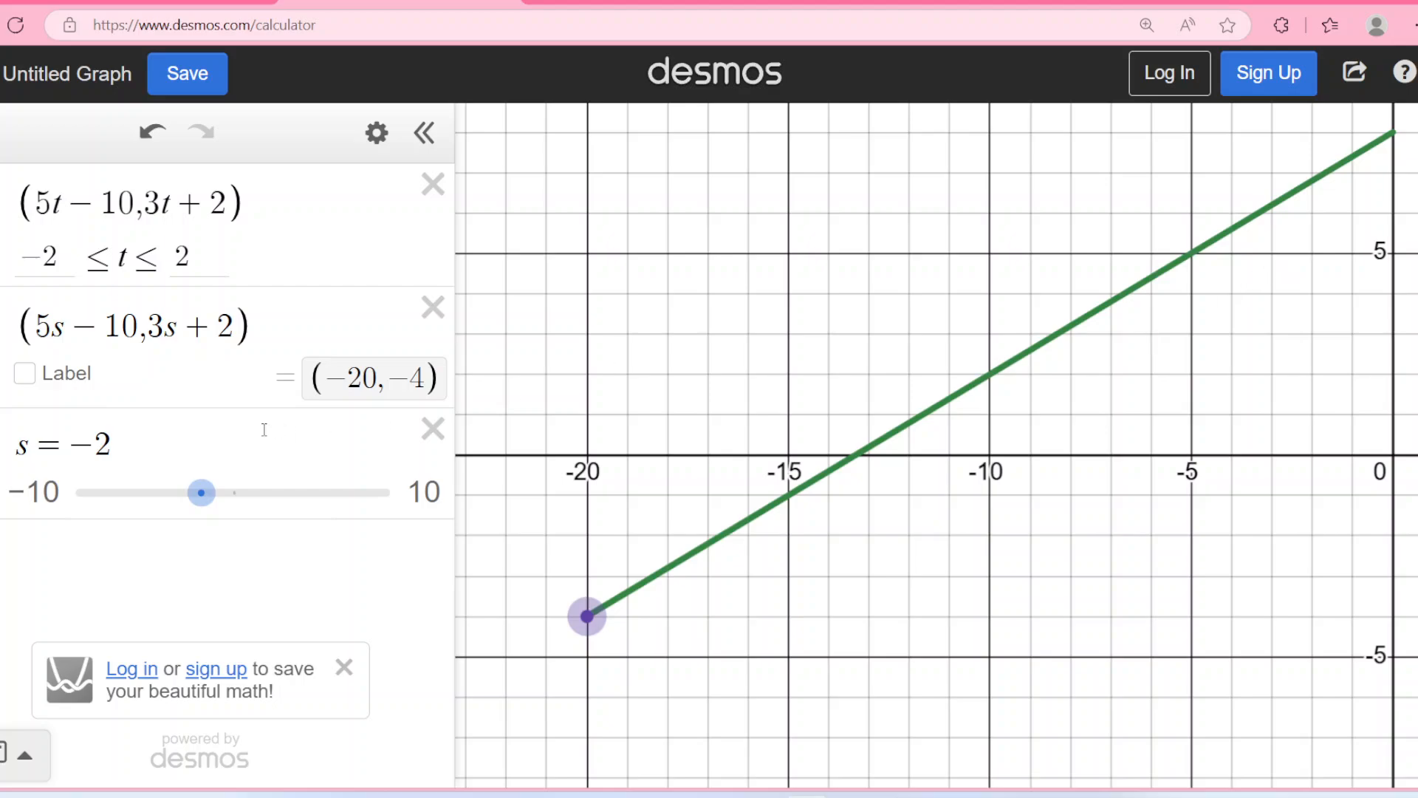
left_click_drag(201, 493, 335, 492)
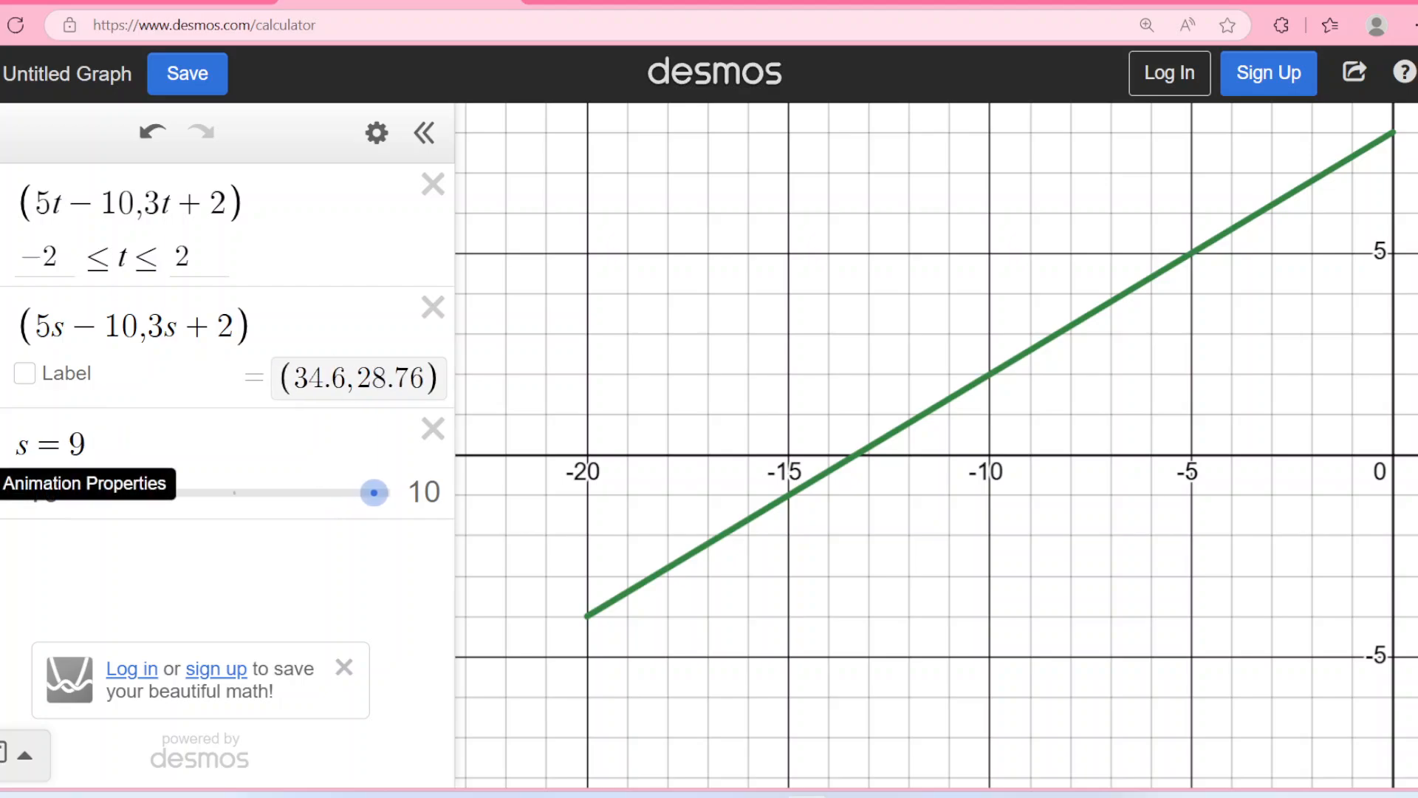
Slow the animation speed of the s slider to 0.1x.
left_click(1, 482)
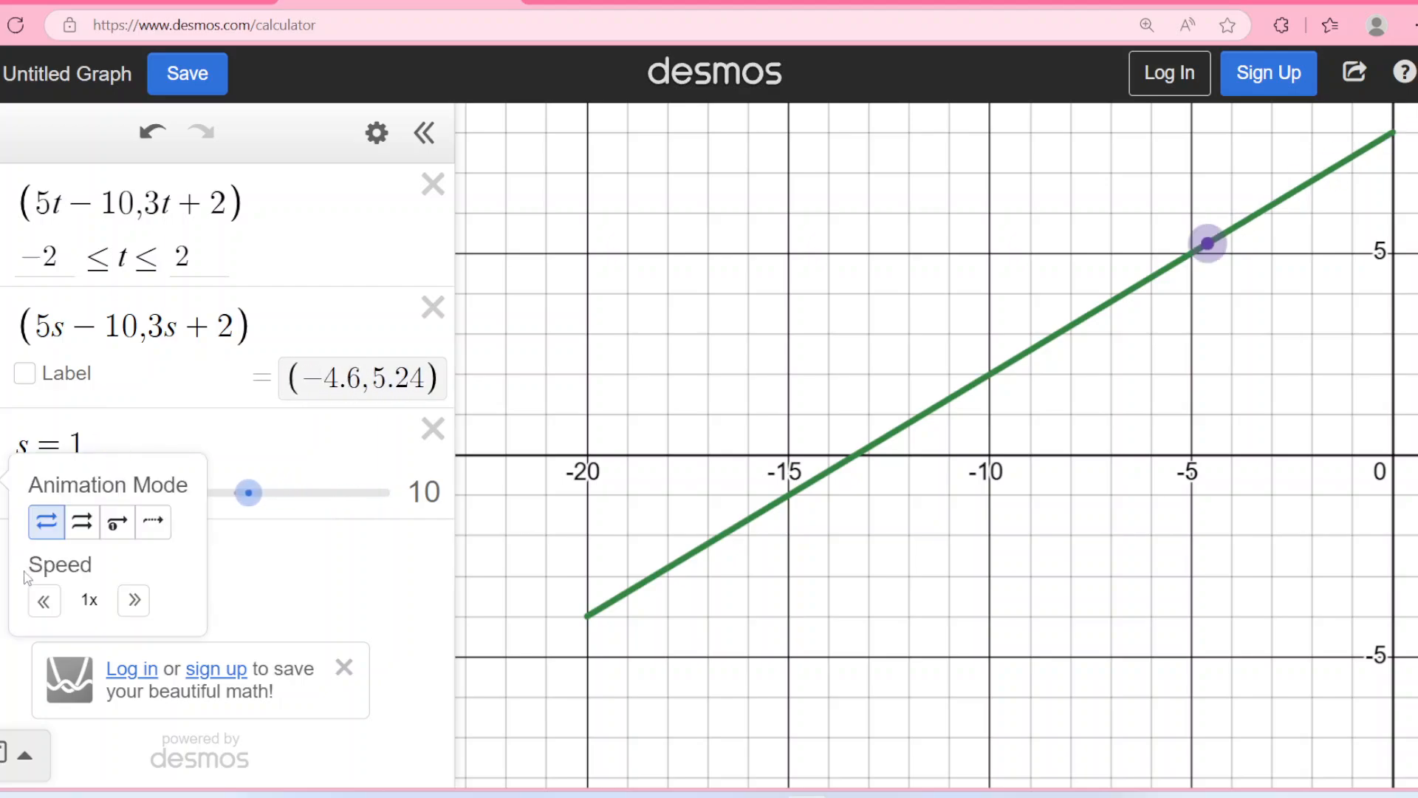
left_click(44, 601)
left_click(44, 601)
left_click(44, 601)
left_click(44, 600)
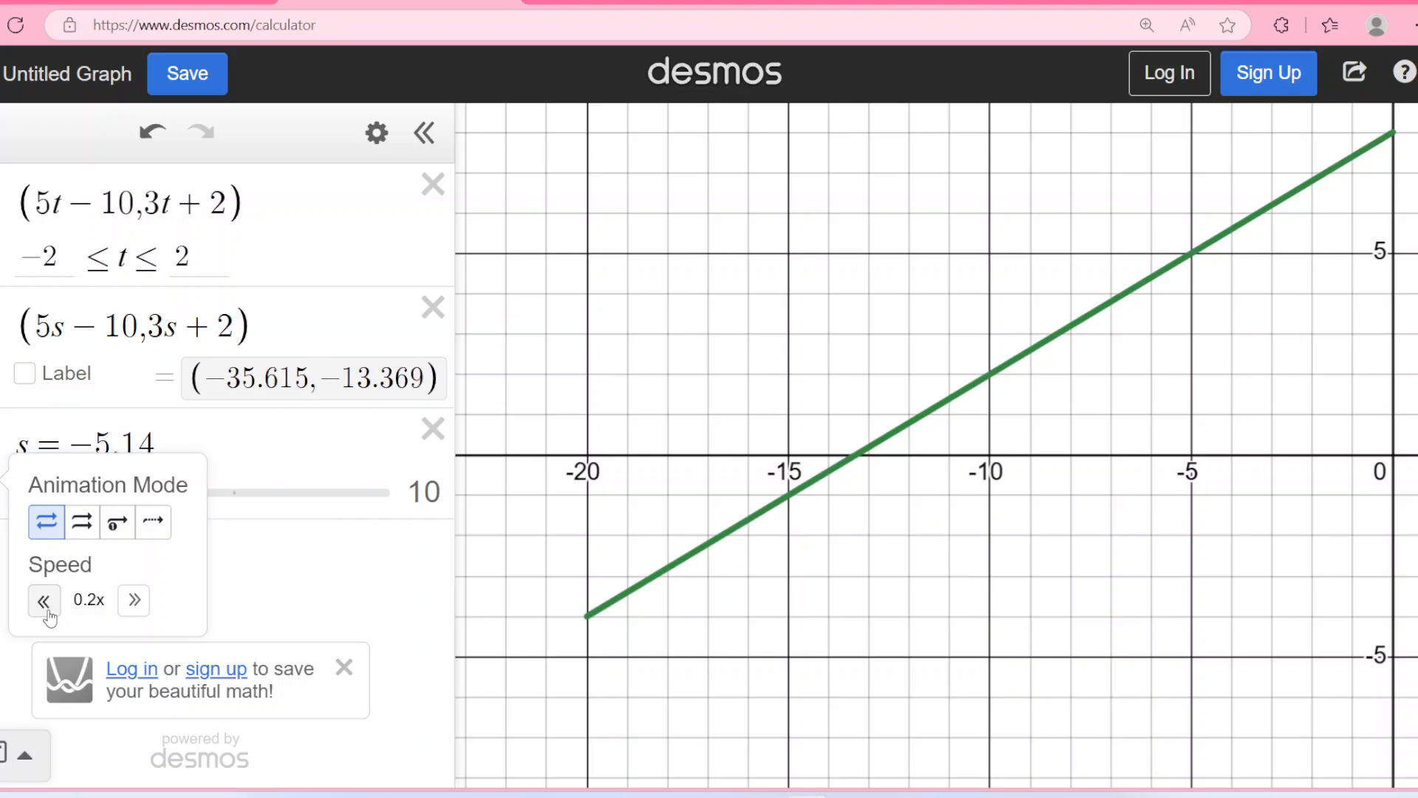
left_click(44, 600)
left_click(44, 601)
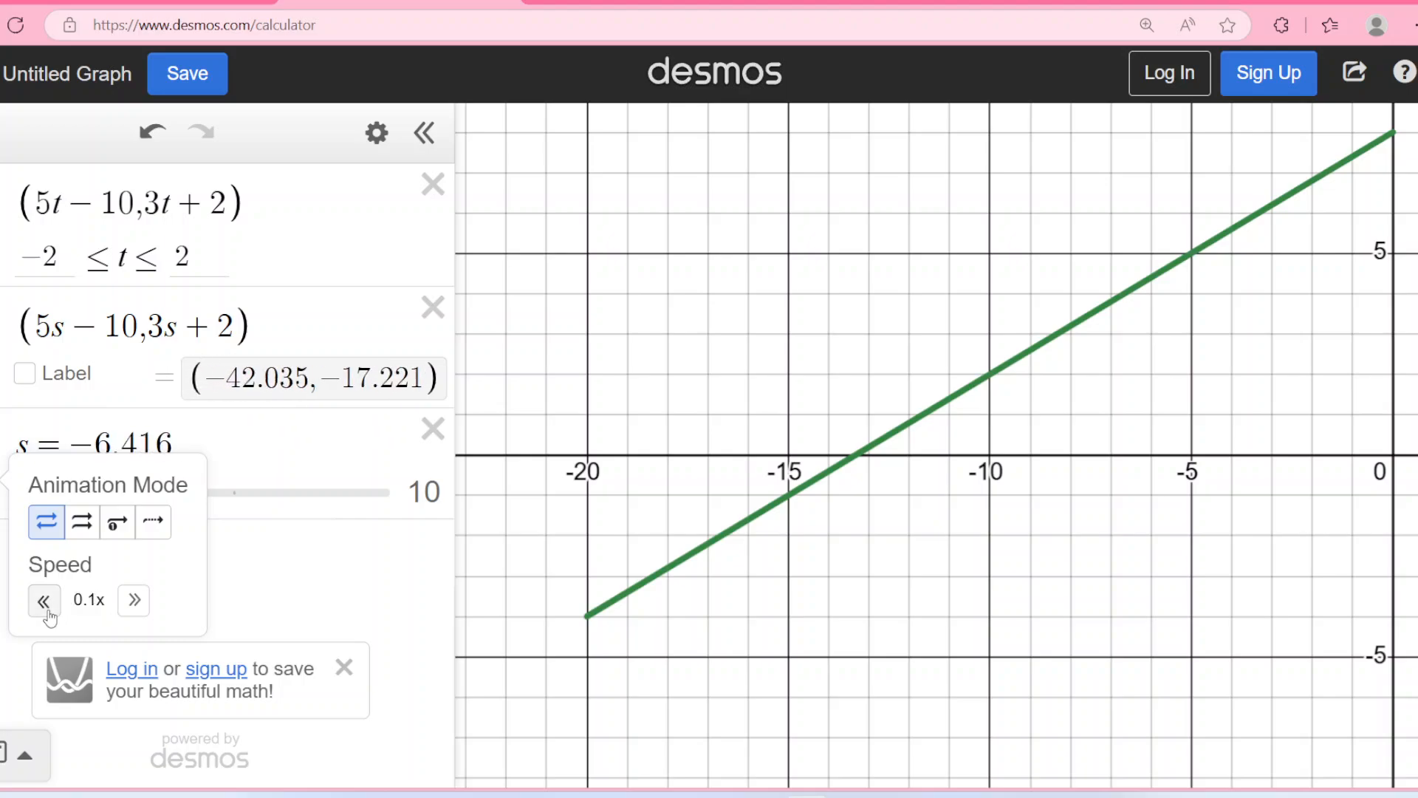
Limit the s slider to −2 ≤ s ≤ 2 with a step of 0.01 and start its animation.
left_click(171, 477)
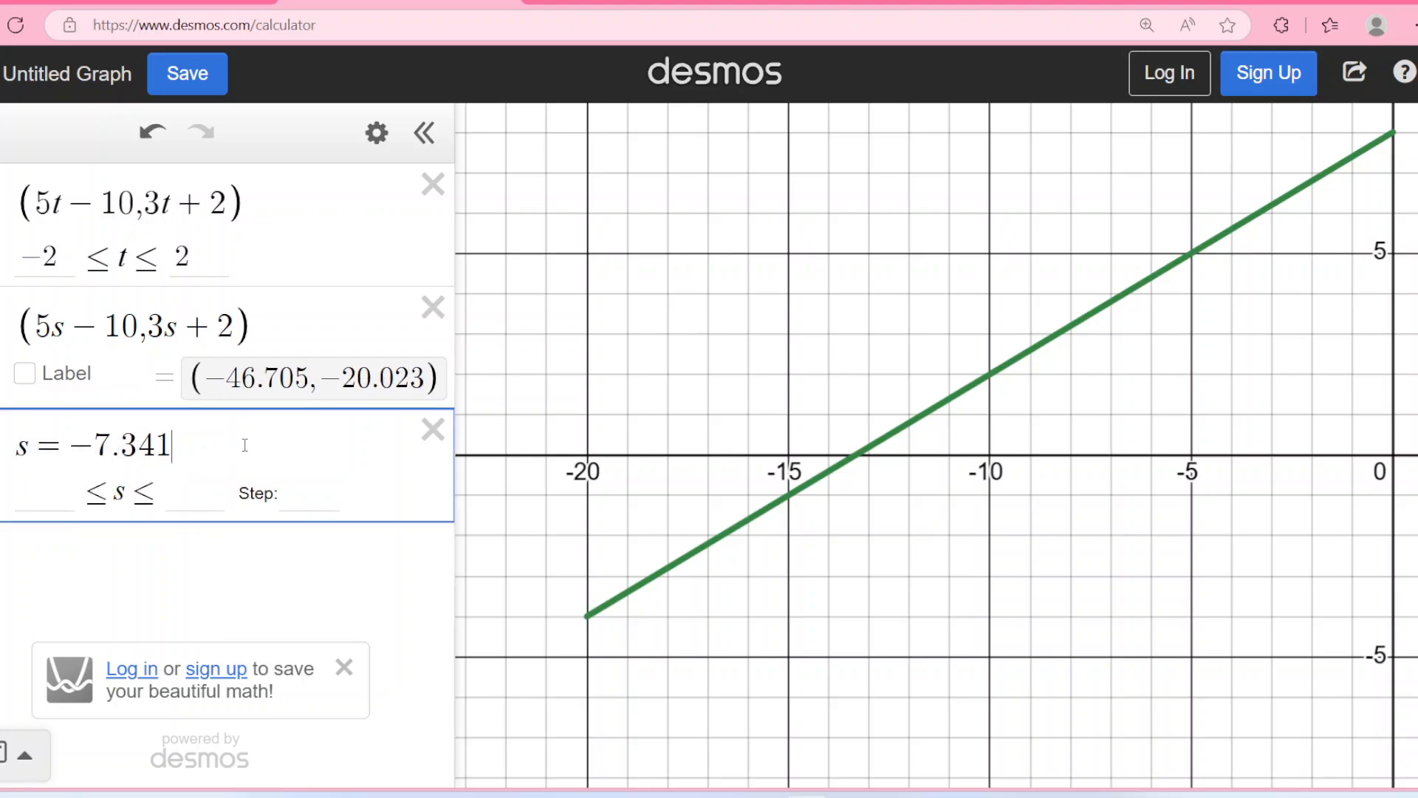
left_click(62, 499)
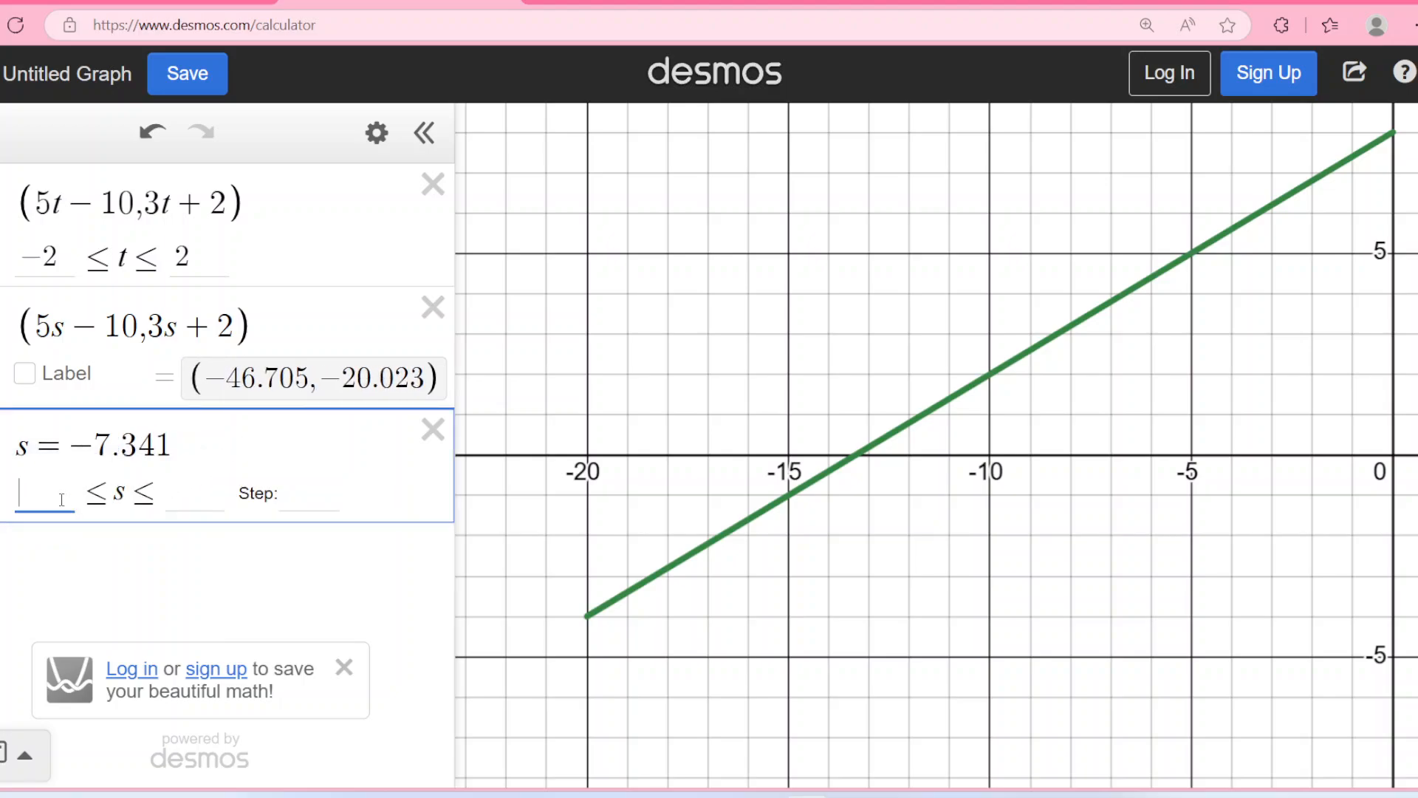
type("-2")
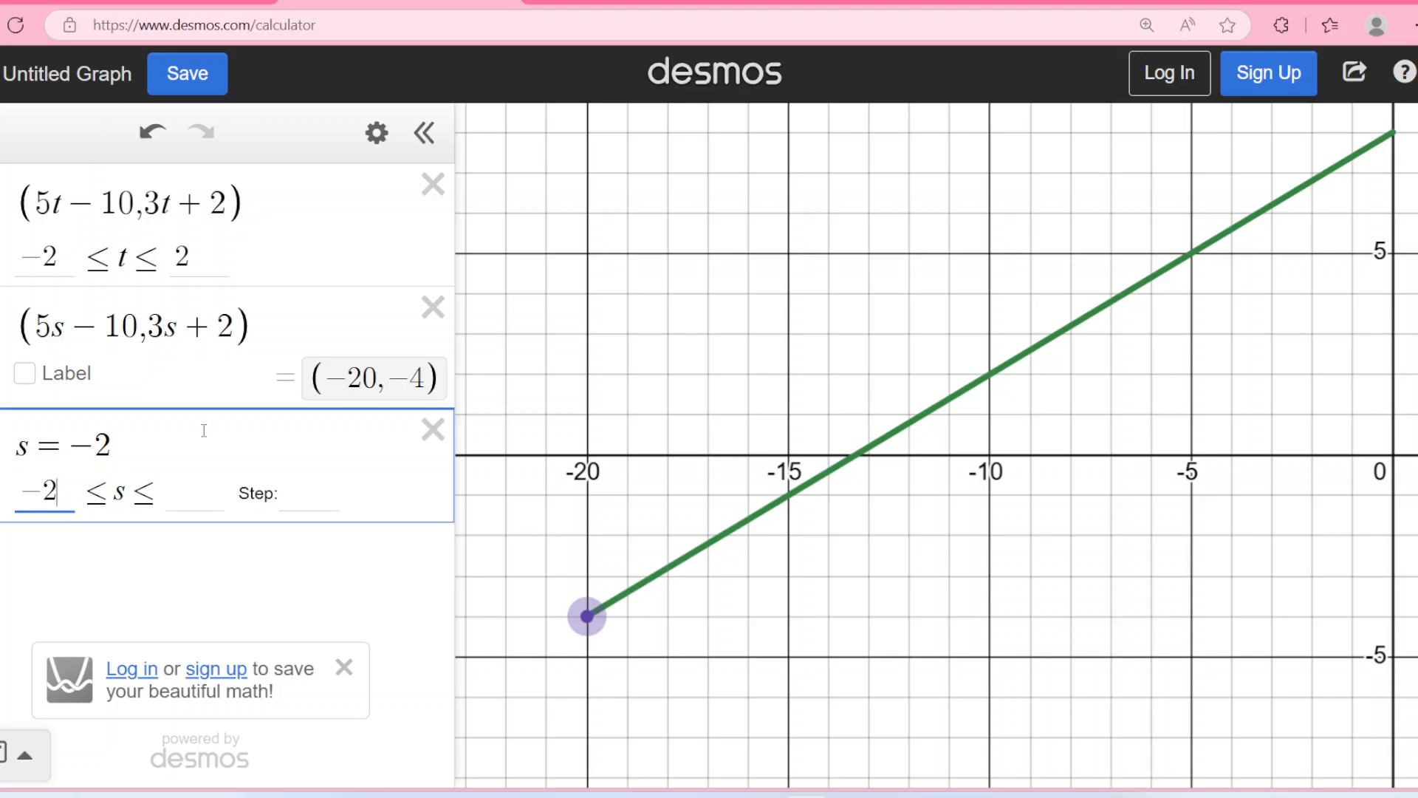
left_click(201, 488)
type("2")
left_click(328, 495)
type("1")
key("BackSpace")
type("0.01")
key("Return")
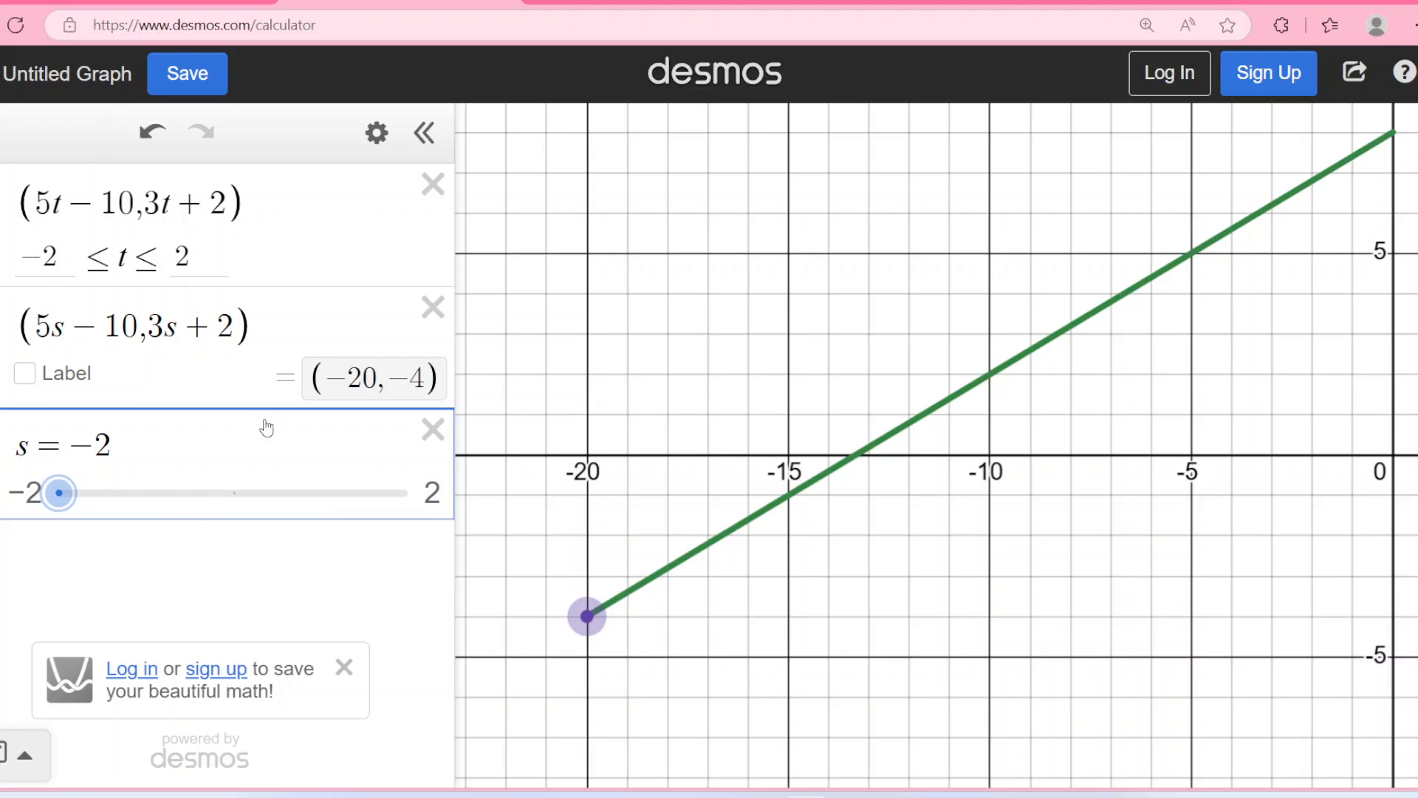
left_click(0, 460)
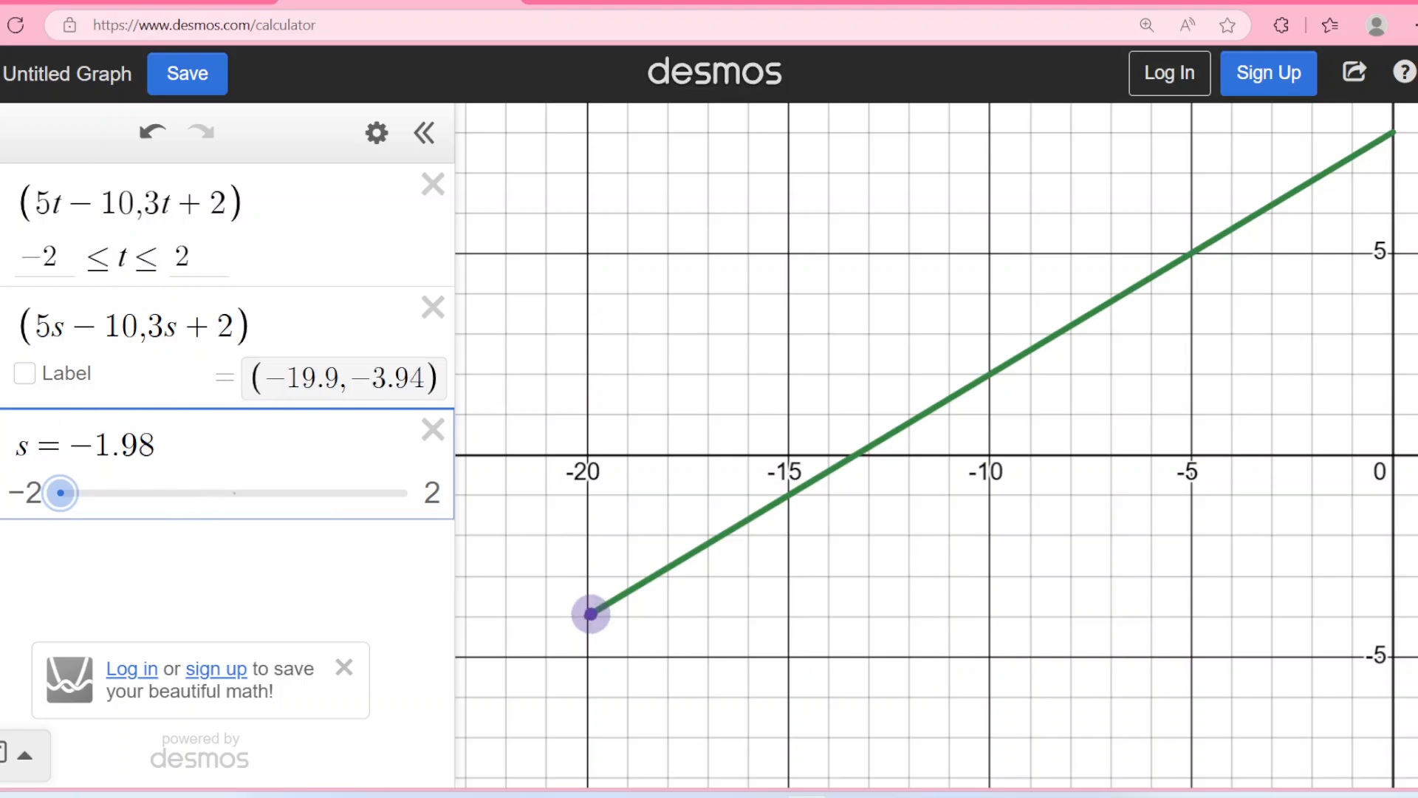